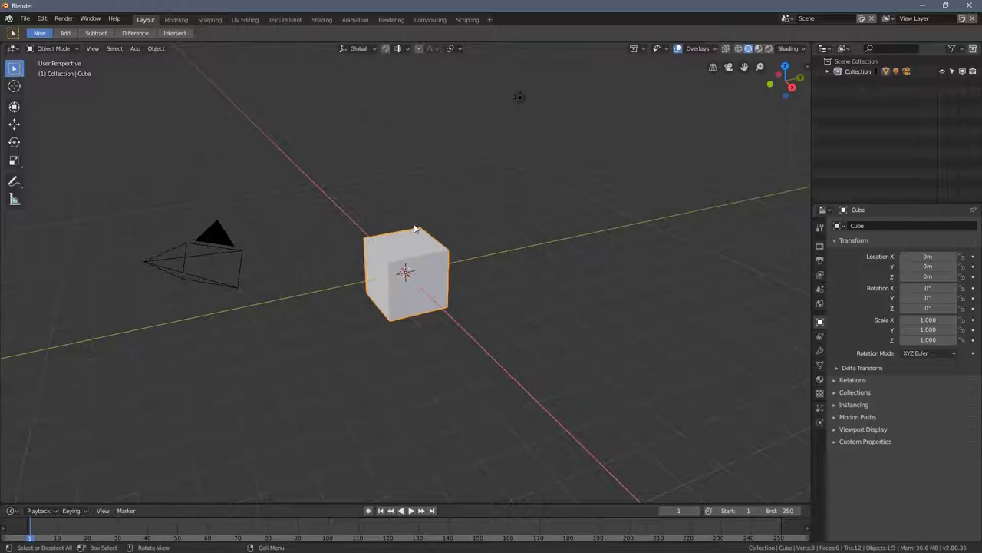
Delete the camera and the light from the default scene
middle_click_drag(415, 229, 395, 236)
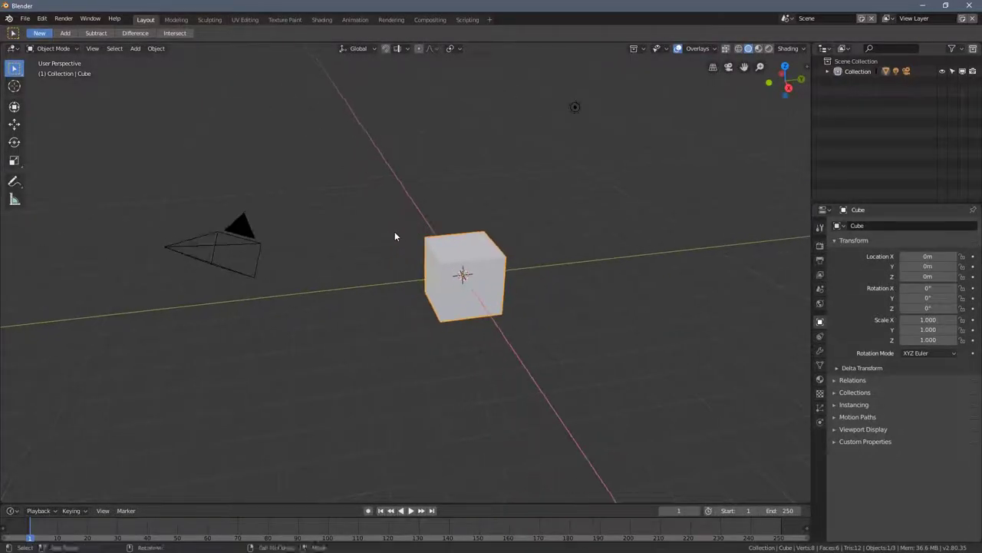
left_click(244, 238)
middle_click_drag(269, 241, 242, 240)
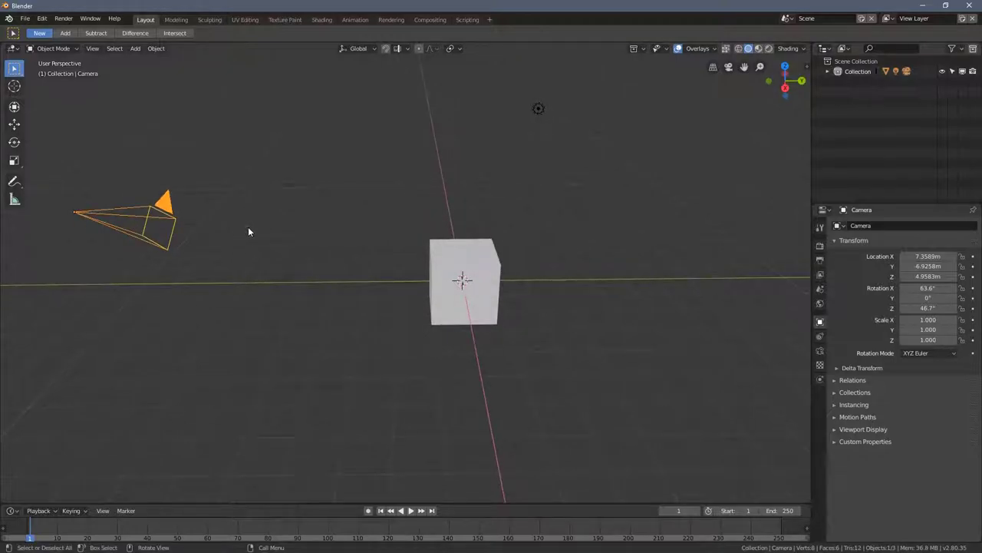
key("x")
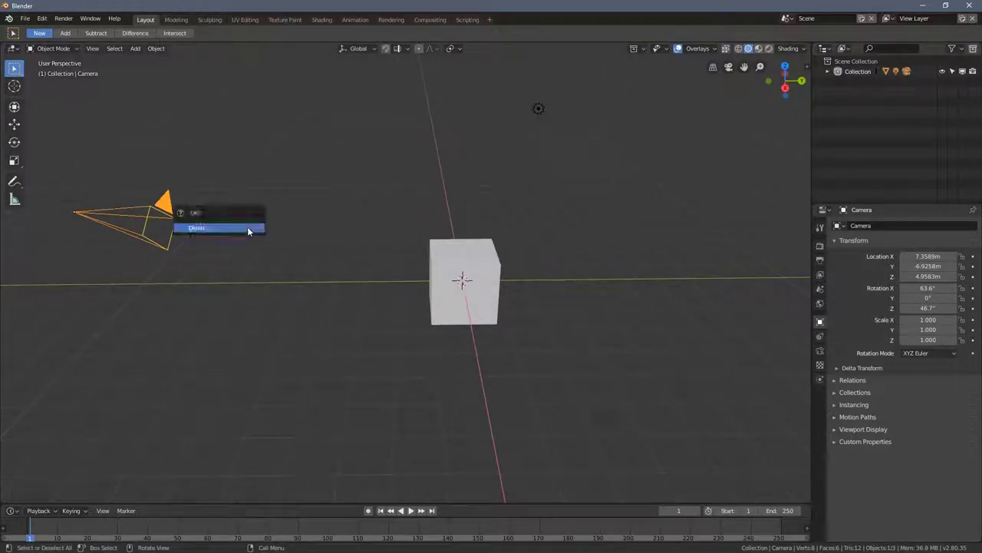
left_click(247, 228)
left_click(539, 107)
key("x")
left_click(539, 106)
Move the default cube along the Y axis to about -3.57 m
middle_click_drag(522, 254, 434, 251)
scroll(434, 251, "up", 2)
scroll(437, 254, "down", 3)
scroll(432, 256, "up", 2)
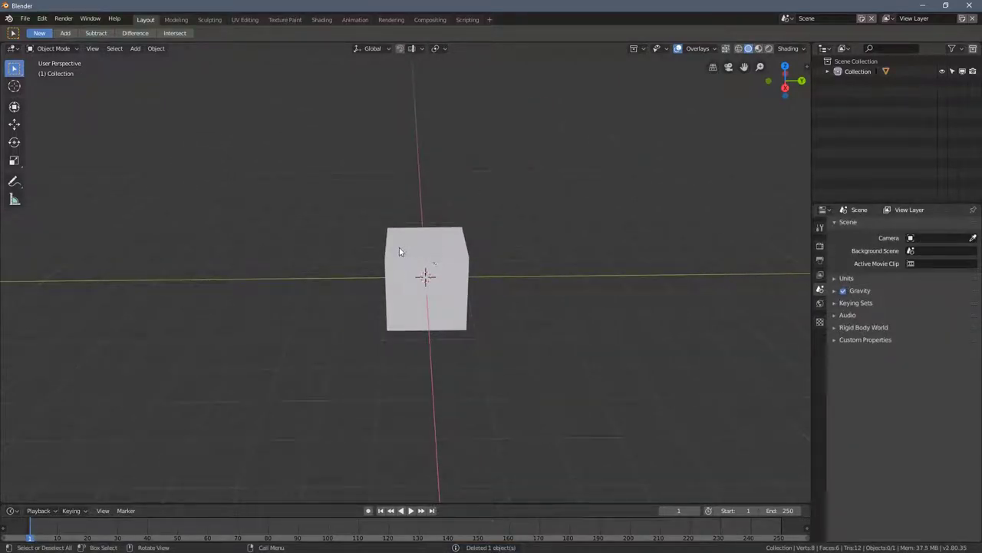
left_click(421, 255)
scroll(448, 282, "down", 2)
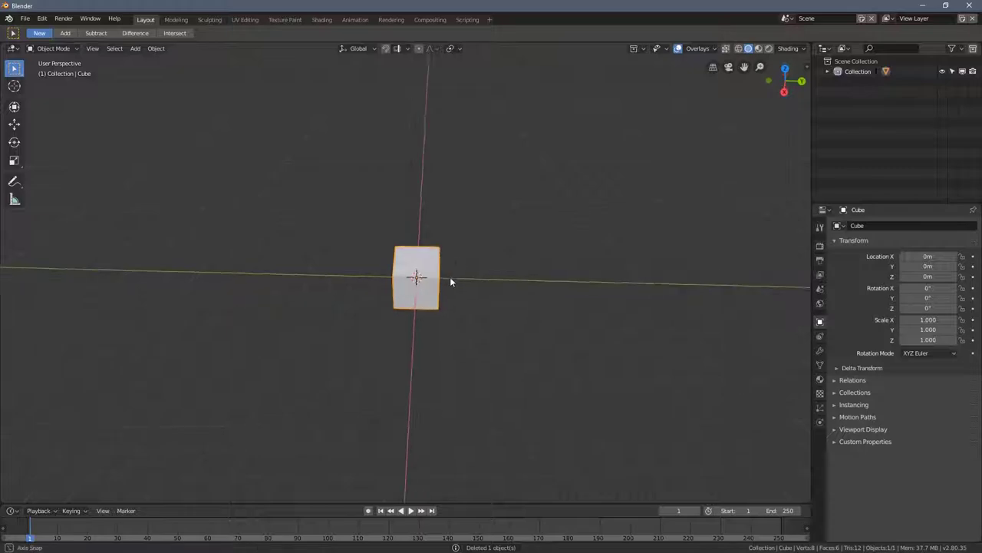
left_click(14, 124)
left_click_drag(453, 280, 368, 284)
Duplicate the cube twice along Y, placing the copies at about 0.92 m and 5.18 m
key("shift+d")
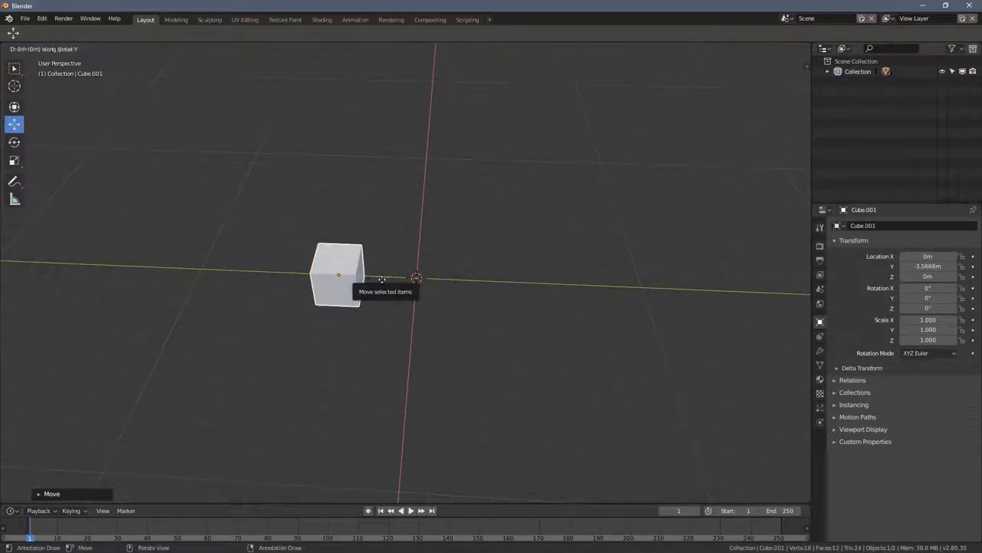
left_click(464, 299)
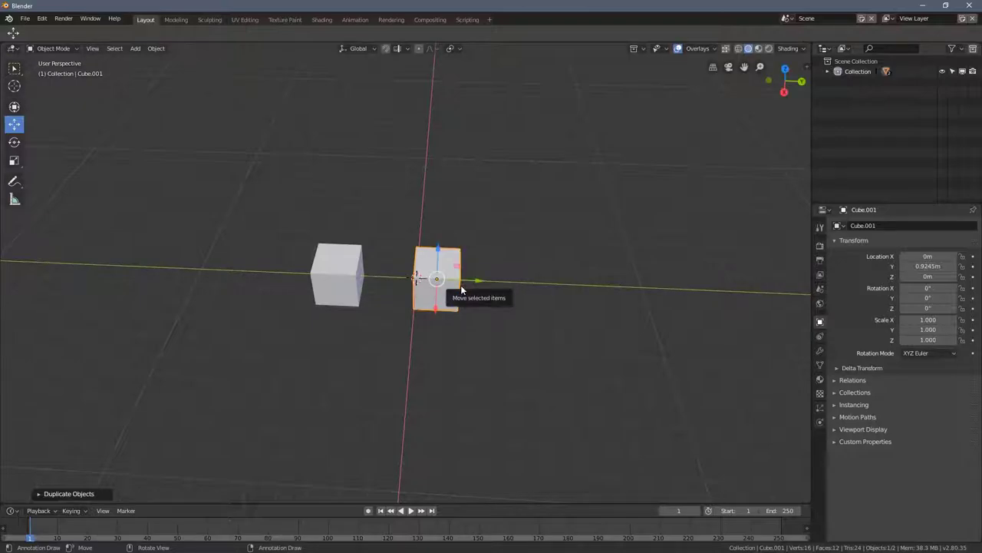
key("shift+d")
key("y")
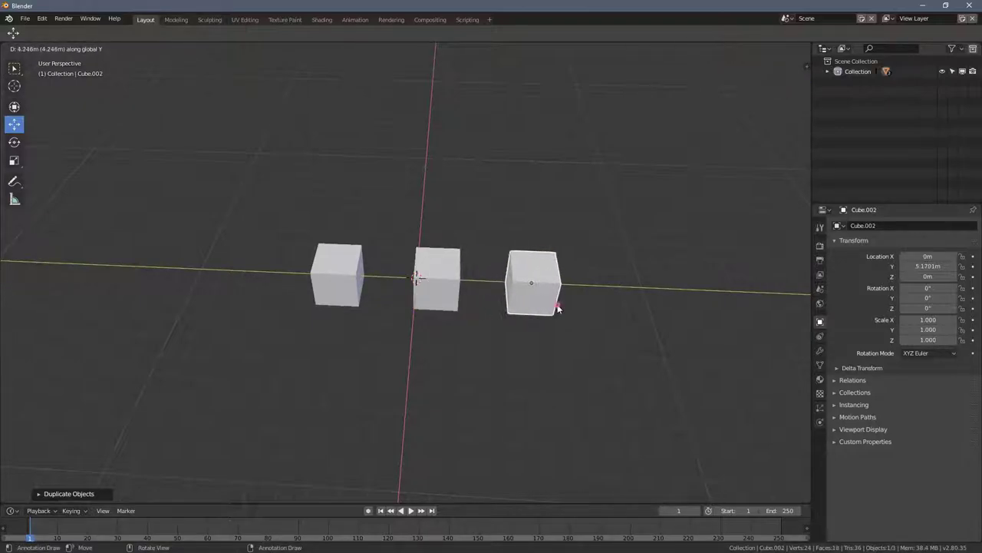
left_click(559, 307)
Select all three cubes and move the row along X to about -3.9 m
left_click(435, 278, "shift")
left_click(321, 264, "shift")
middle_click_drag(320, 263, 460, 268)
key("g")
key("x")
left_click(376, 257)
Duplicate the row of three cubes along X, placing the copy at about 2.28 m
key("shift+d")
key("x")
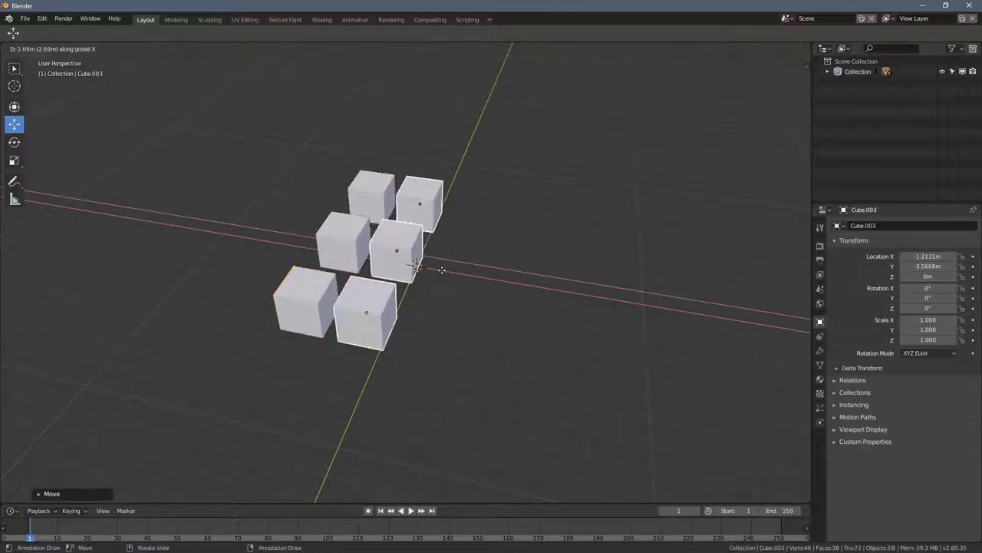
left_click(486, 286)
left_click(498, 289)
Select all six cubes and shift them about 0.94 m along X so both rows straddle the origin
middle_click_drag(378, 261, 428, 230)
scroll(425, 244, "up", 2)
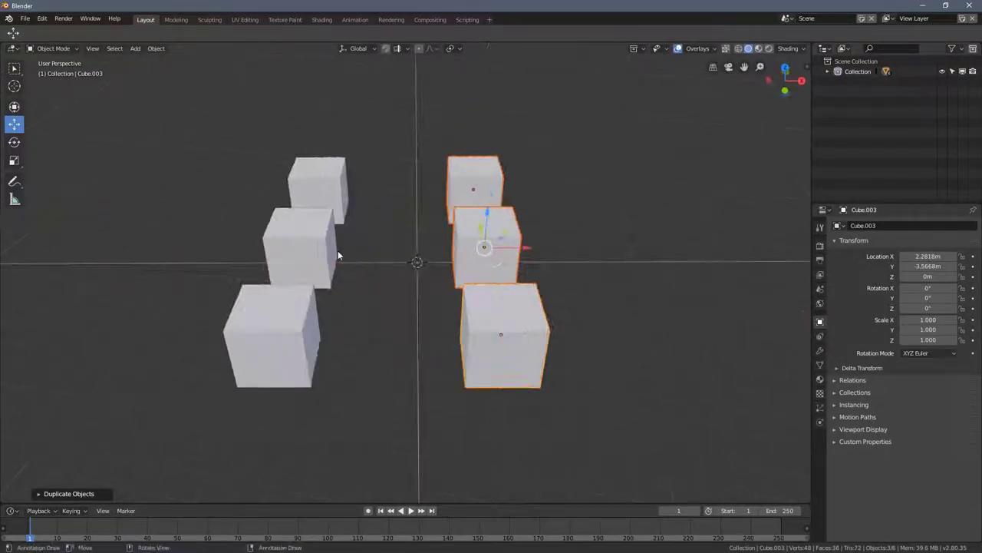
left_click(302, 247, "shift")
left_click(324, 206, "shift")
left_click(287, 344, "shift")
key("g")
key("x")
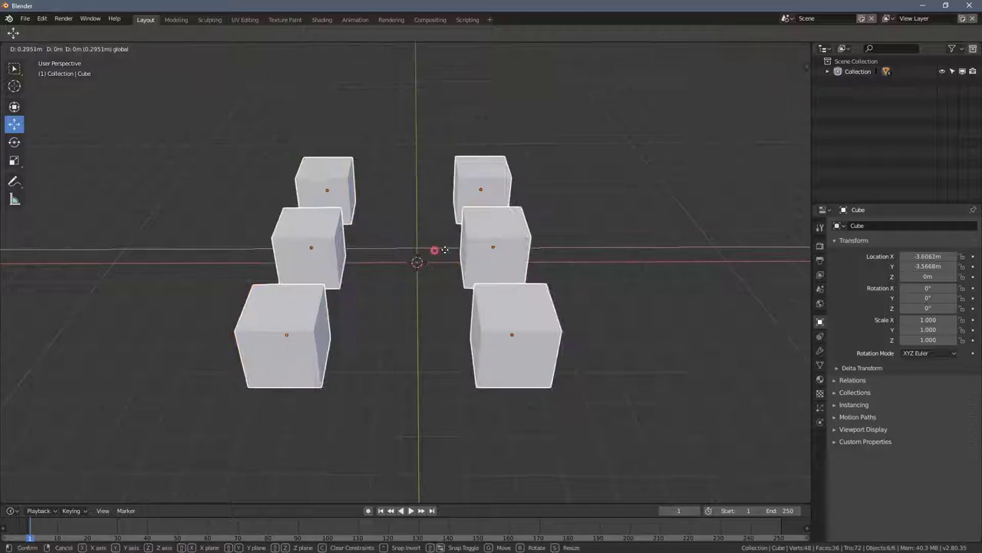
left_click(461, 255)
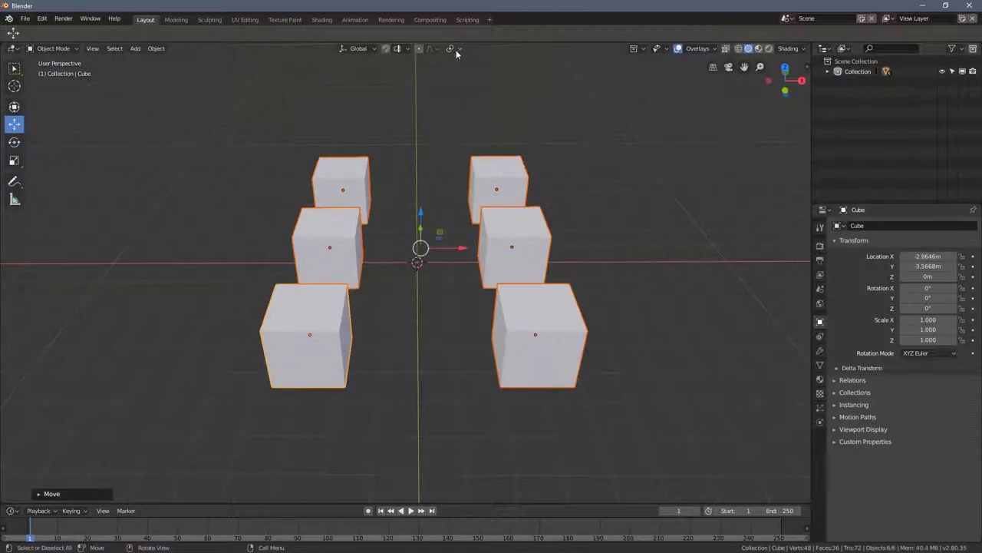
Try rotating the six selected cubes together around their common pivot
left_click(456, 50)
left_click(452, 48)
middle_click_drag(500, 315, 497, 290)
middle_click_drag(511, 251, 491, 242)
key("r")
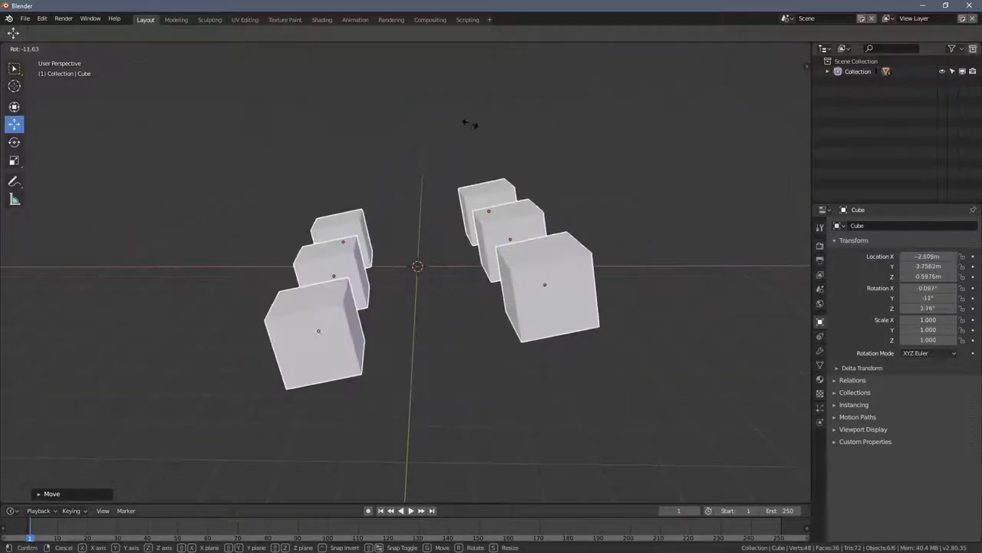
key("Escape")
Activate the Rotate tool and duplicate the six cubes, placing the copies above the originals at about 12.7 m in Z
middle_click_drag(438, 241, 45, 202)
left_click(14, 143)
middle_click_drag(410, 201, 415, 257)
middle_click_drag(456, 181, 463, 304)
key("shift+d")
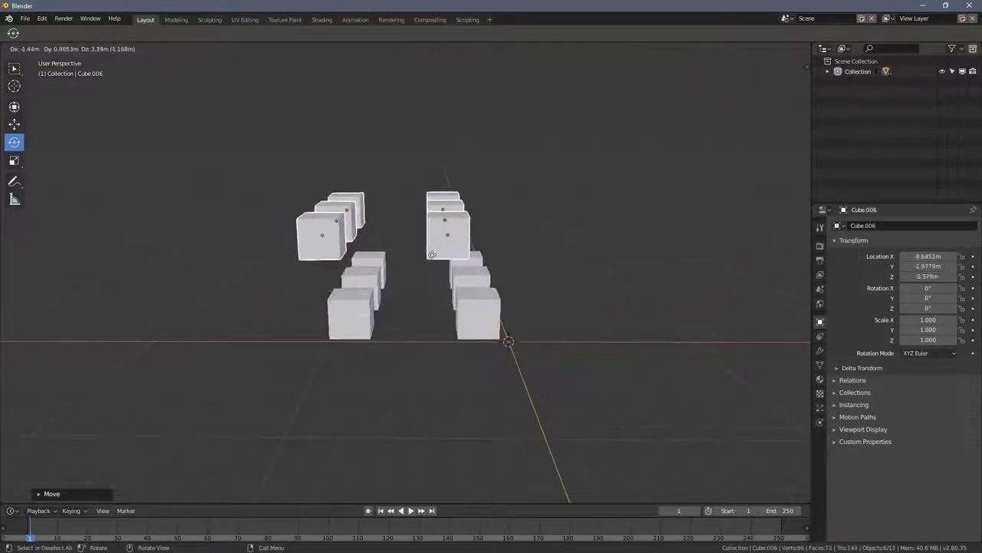
left_click(372, 160)
Add the six original lower cubes to the selection so all twelve cubes are selected
middle_click_drag(402, 189, 449, 242)
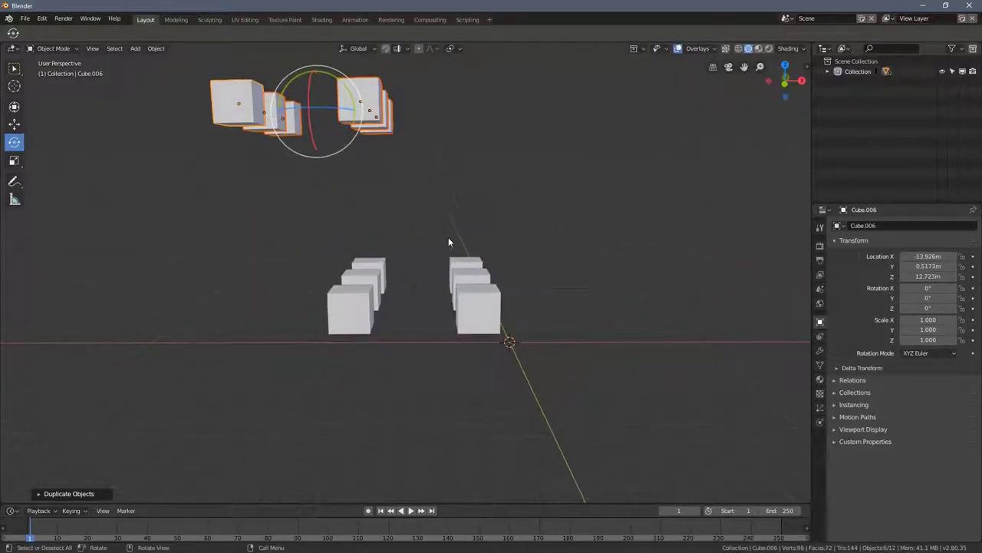
middle_click_drag(387, 282, 379, 273)
left_click(383, 250, "shift")
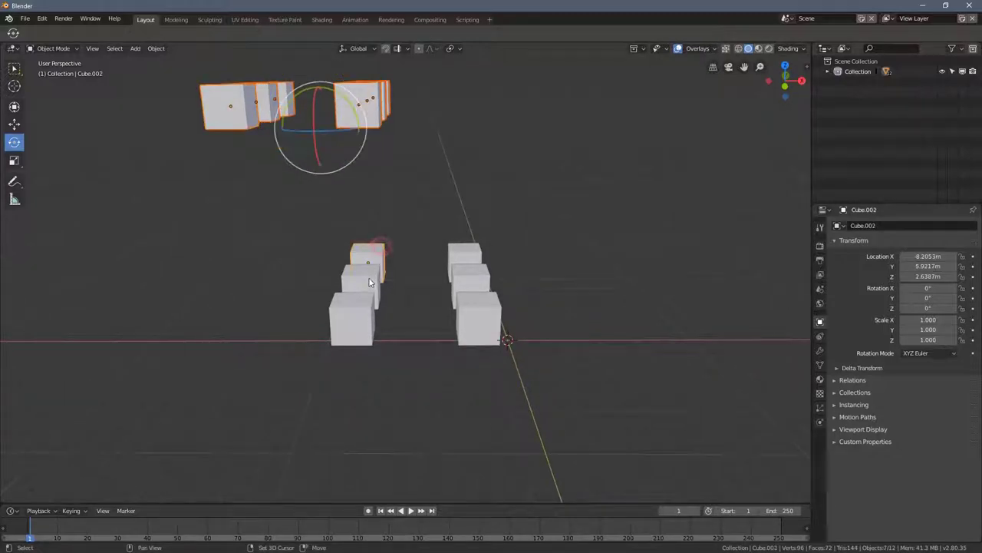
left_click(367, 280, "shift")
left_click(373, 321, "shift")
left_click(476, 323, "shift")
left_click(469, 277, "shift")
left_click(459, 256, "shift")
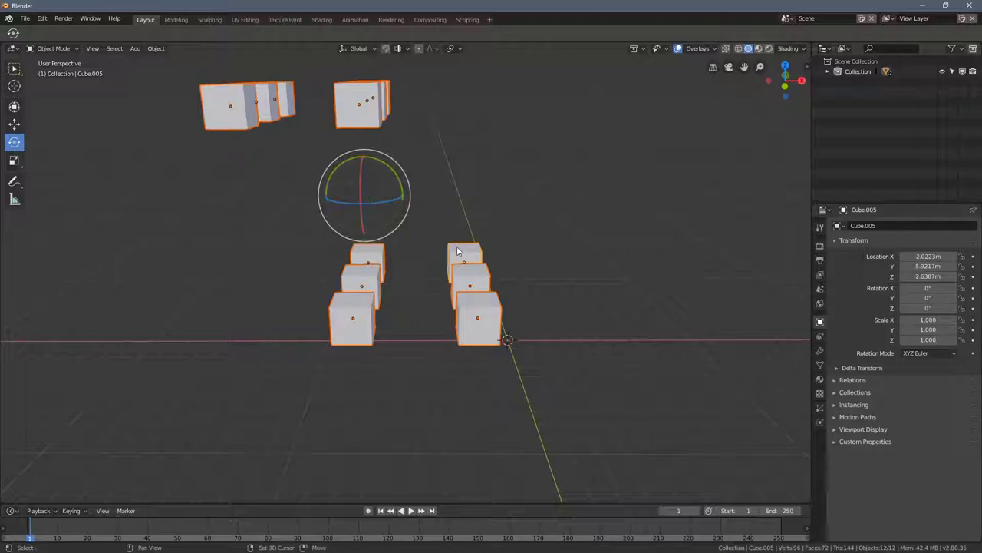
Deselect the three cubes of the lower row nearest the origin and add them back to the selection
left_click(461, 255, "shift")
left_click(471, 285, "shift")
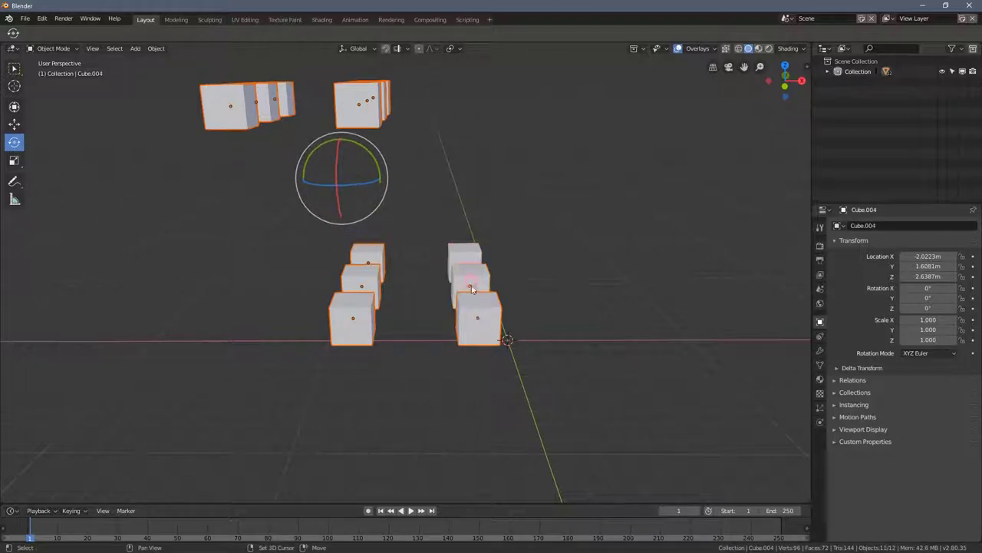
left_click(482, 321, "shift")
middle_click_drag(361, 317, 435, 259)
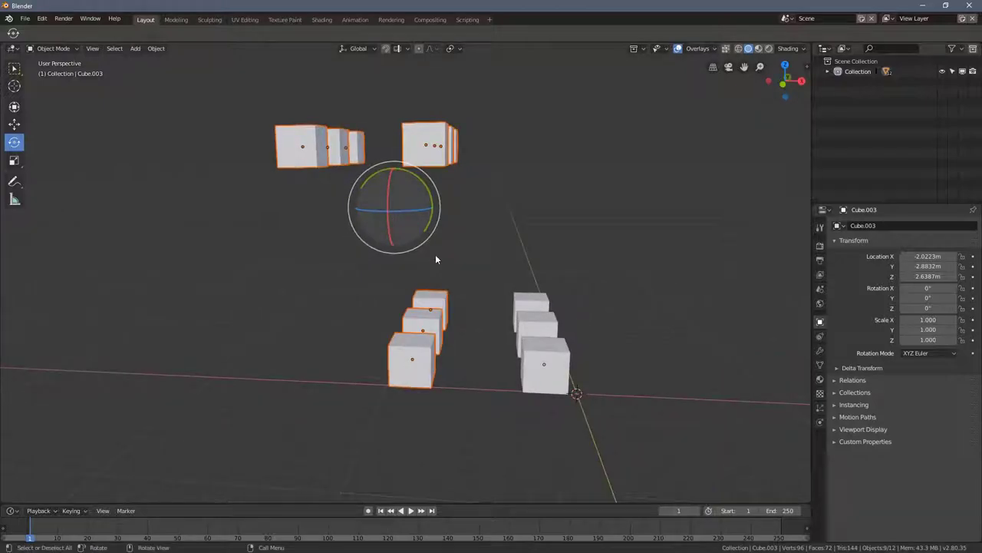
left_click(521, 349, "shift")
left_click(516, 323, "shift")
left_click(508, 291, "shift")
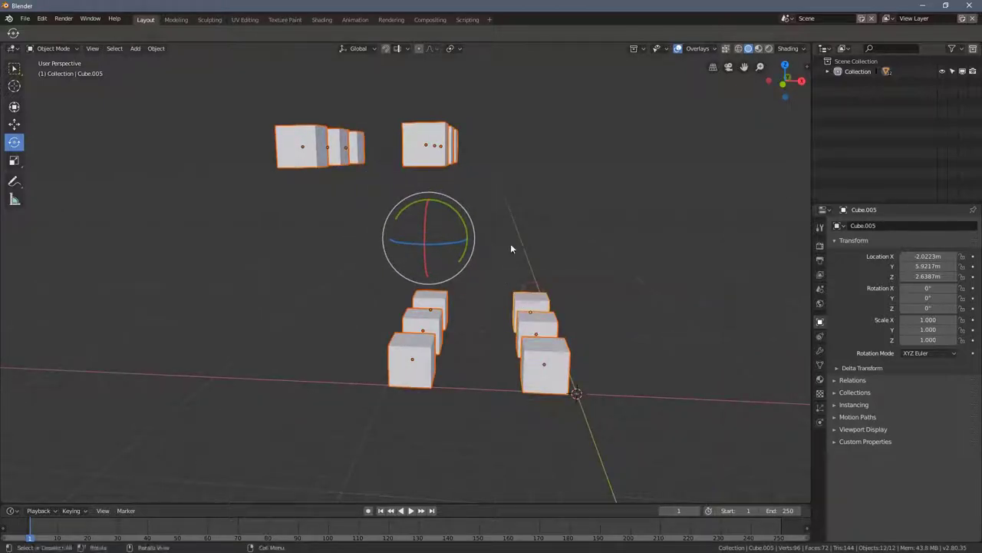
Try rotating all twelve cubes around their shared pivot from two viewing directions
key("r")
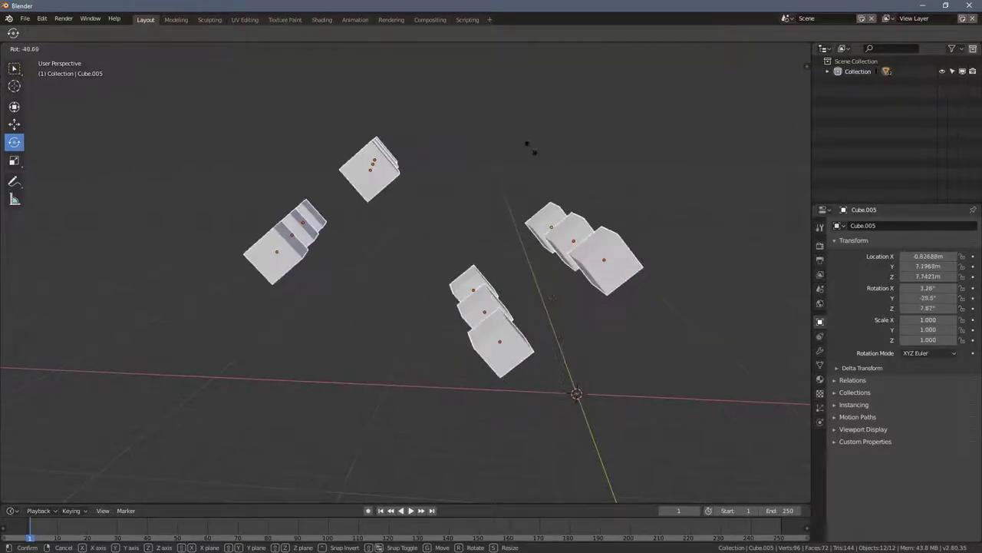
key("Escape")
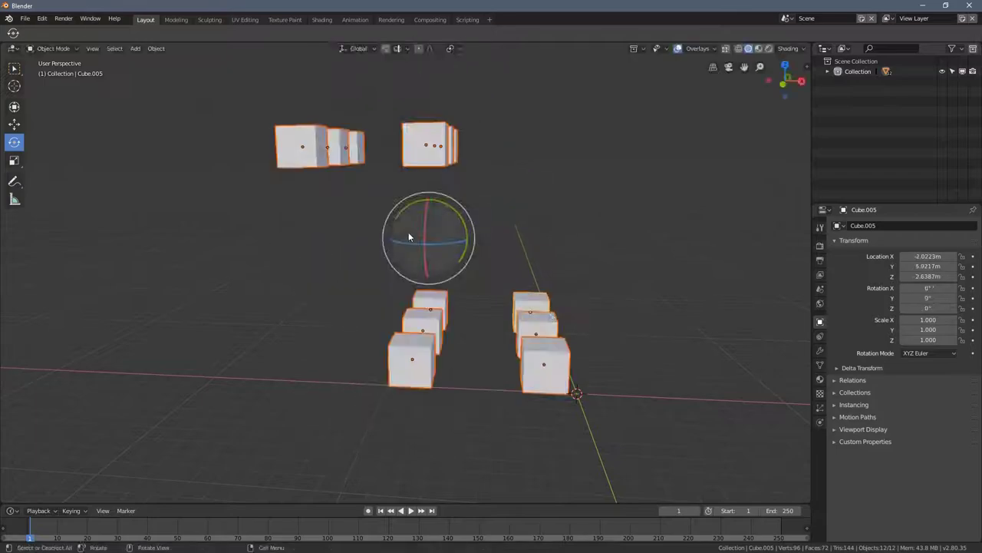
mouse_move(481, 264)
middle_mouse_down()
mouse_move(491, 277)
mouse_move(471, 280)
mouse_move(470, 262)
middle_mouse_up()
key("r")
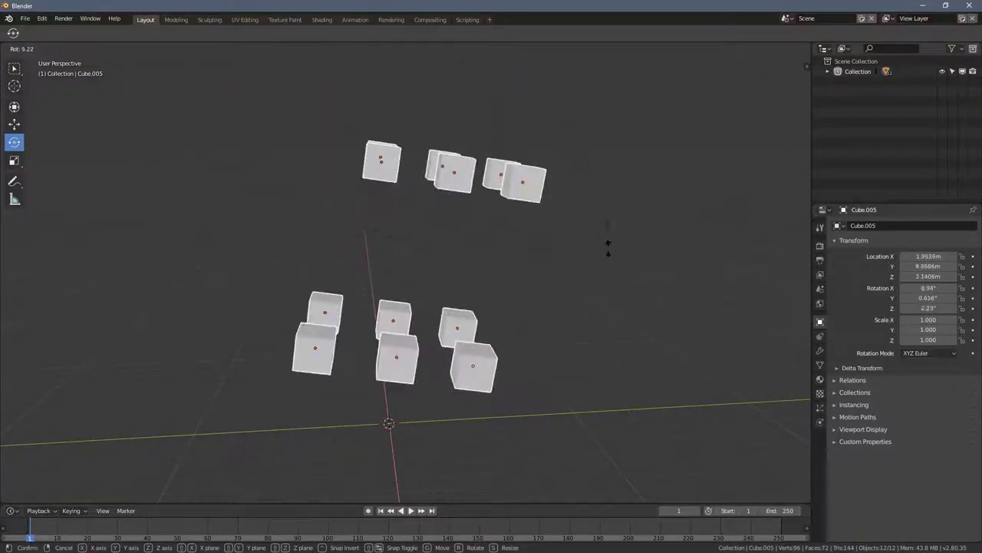
right_click(604, 268)
Scale the twelve cubes to about 1.093 along Y with the Scale tool and undo a trial Z scaling
left_click(19, 161)
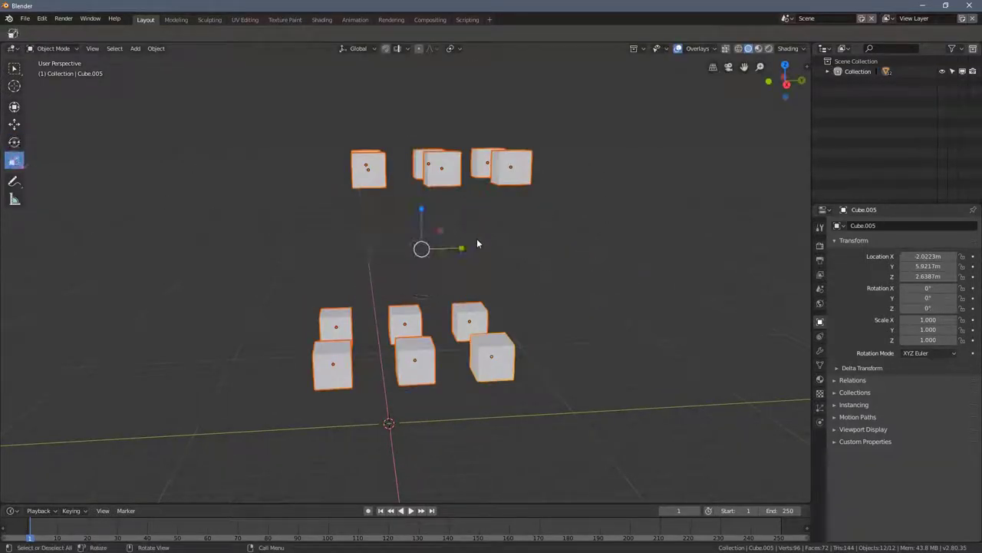
mouse_move(461, 248)
left_mouse_down()
mouse_move(527, 237)
mouse_move(465, 248)
left_mouse_up()
left_click_drag(421, 210, 449, 200)
key("ctrl+z")
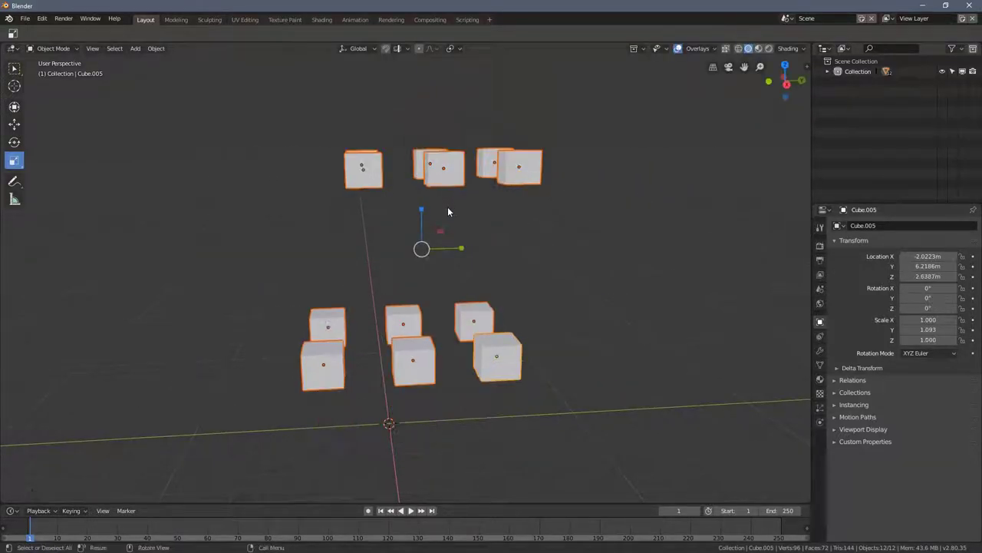
Return to the Rotate tool and try rotating the stretched group of twelve cubes as one unit
middle_click_drag(465, 250, 399, 270)
left_click_drag(400, 271, 393, 248)
middle_click_drag(466, 309, 489, 289)
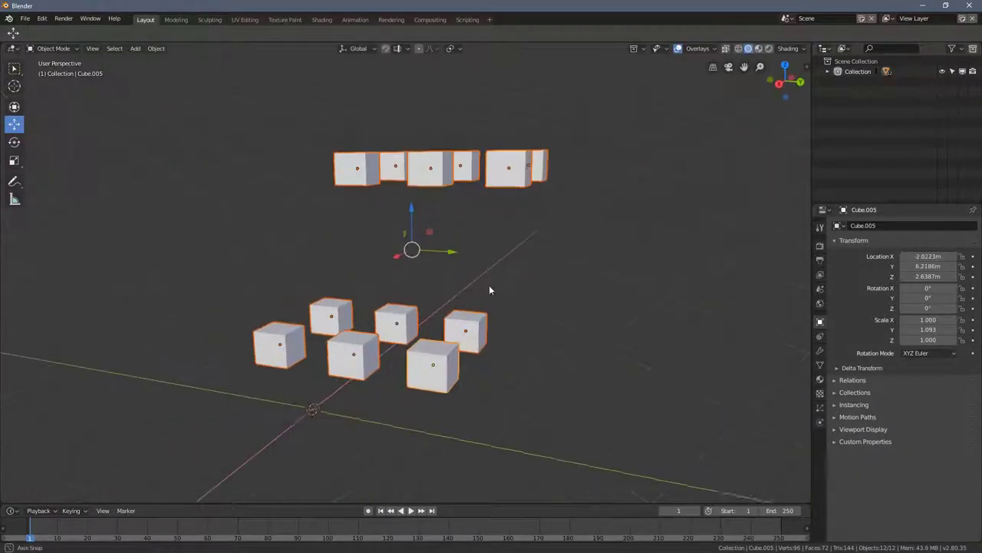
left_click(15, 143)
middle_click_drag(388, 248, 420, 250)
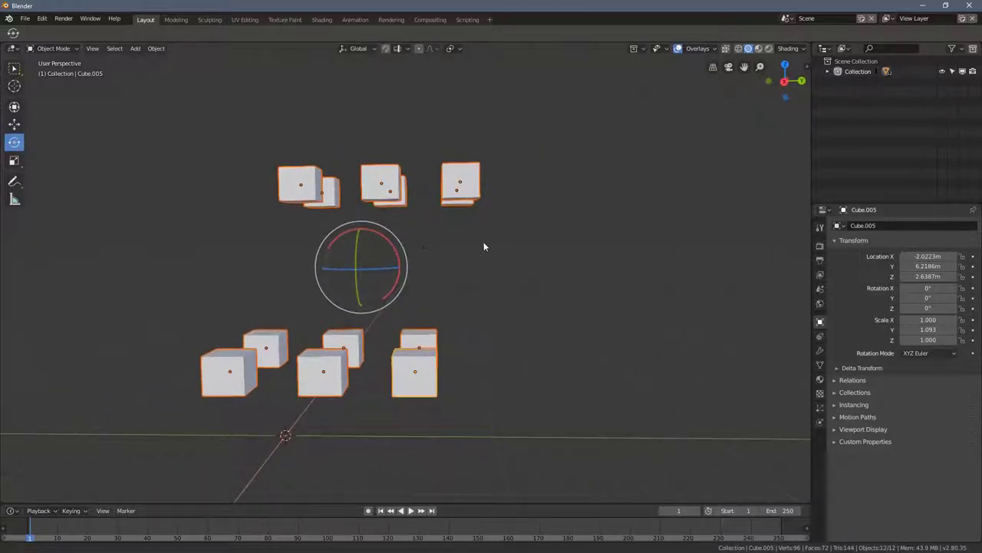
middle_click_drag(491, 245, 525, 256)
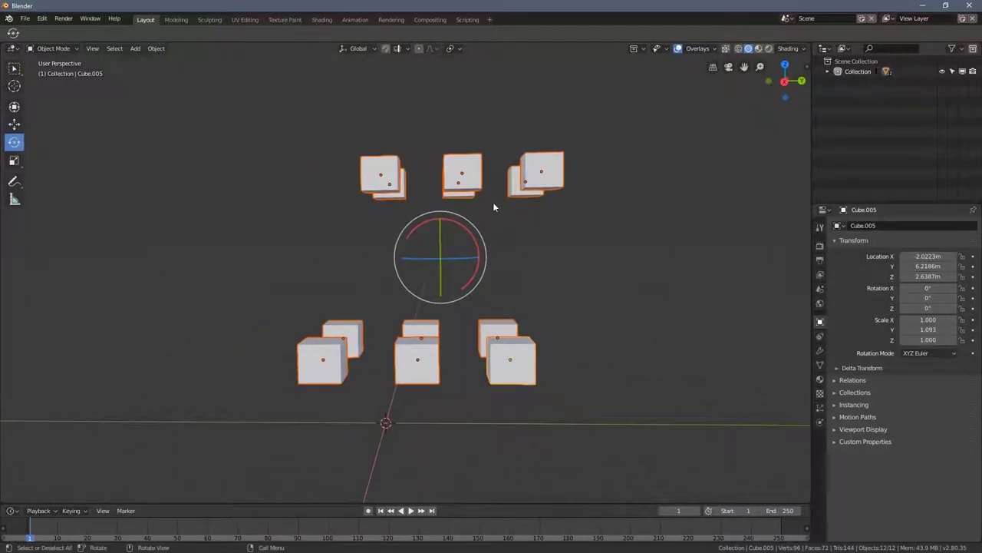
key("r")
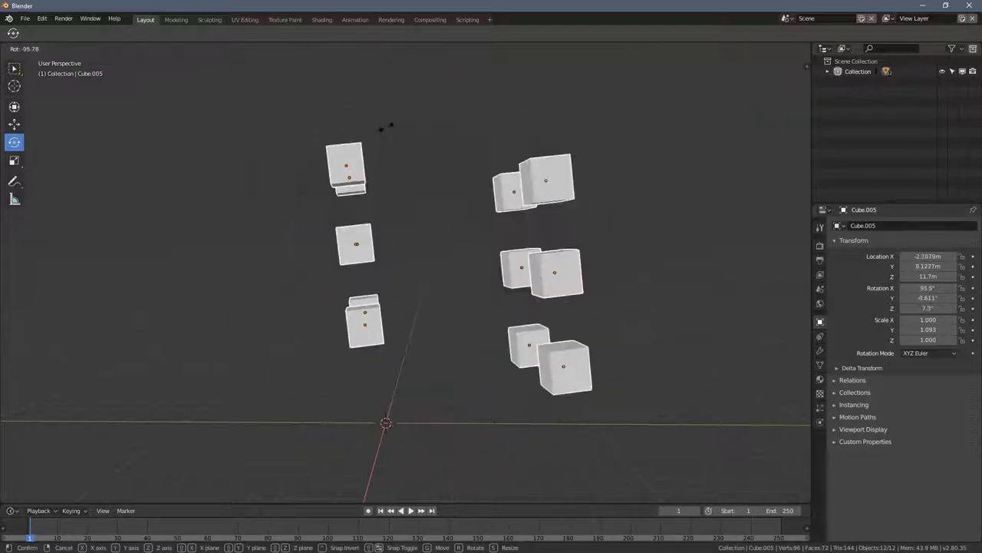
right_click(553, 191)
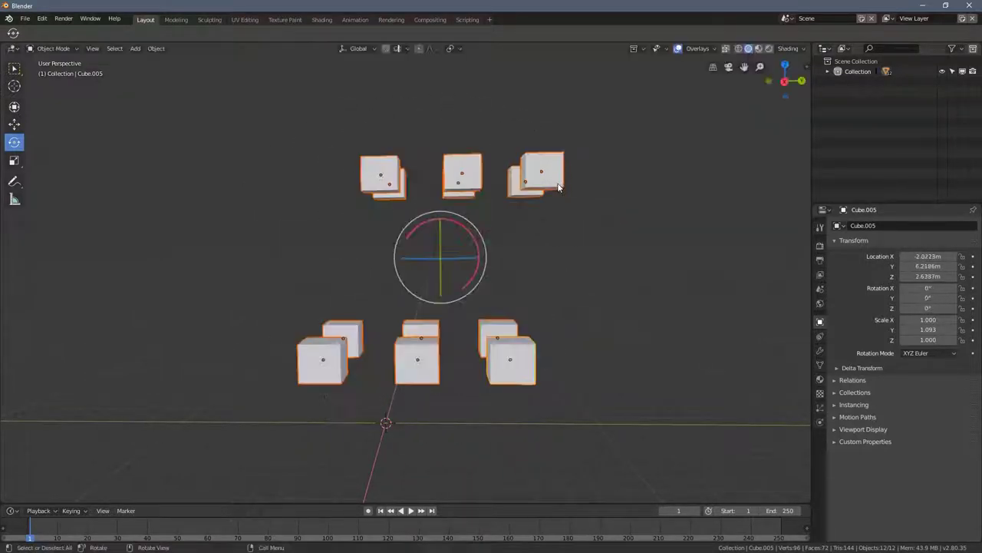
Examine the available pivot point options for the selected cubes, including Individual Origins and Median Point
middle_click_drag(442, 259, 293, 339)
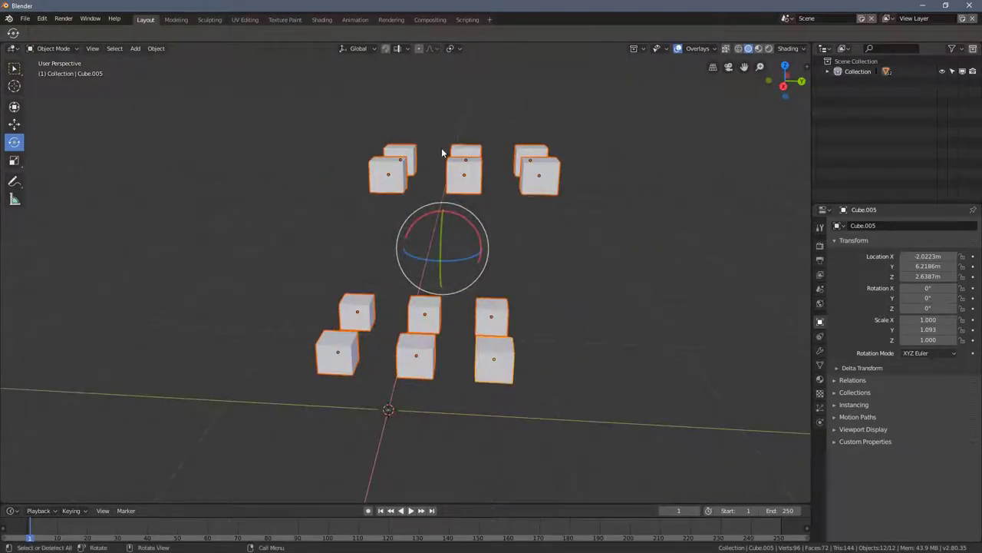
middle_click_drag(377, 265, 421, 69)
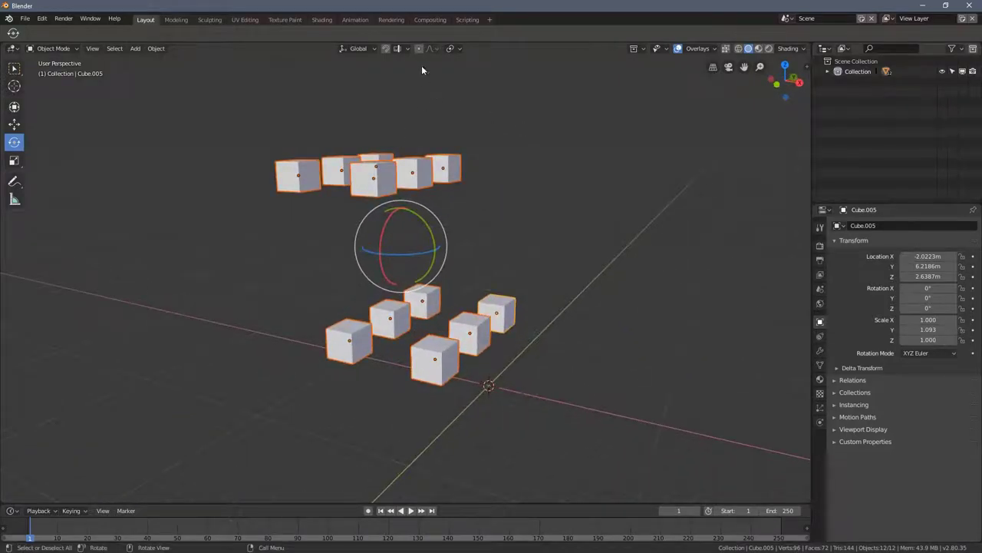
left_click(458, 49)
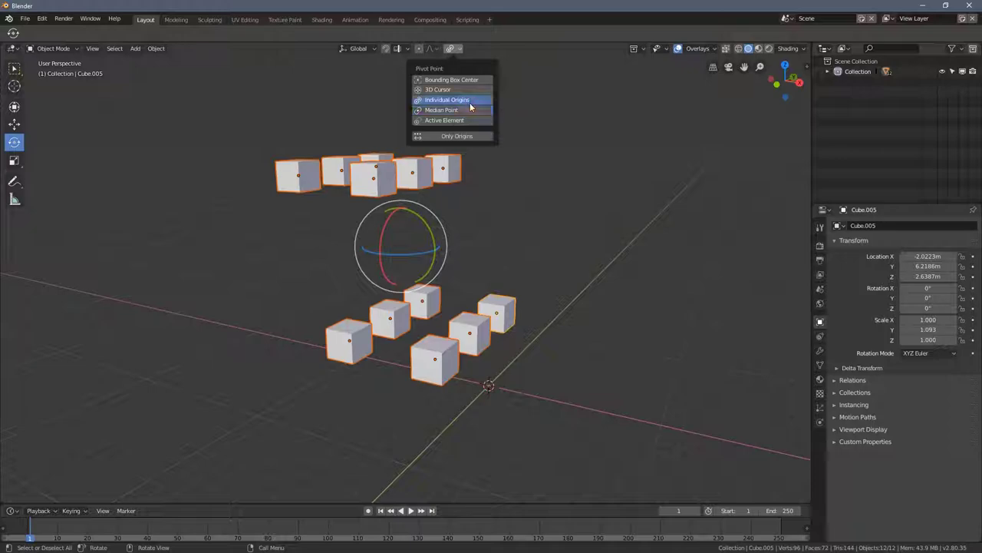
middle_click_drag(541, 202, 381, 247)
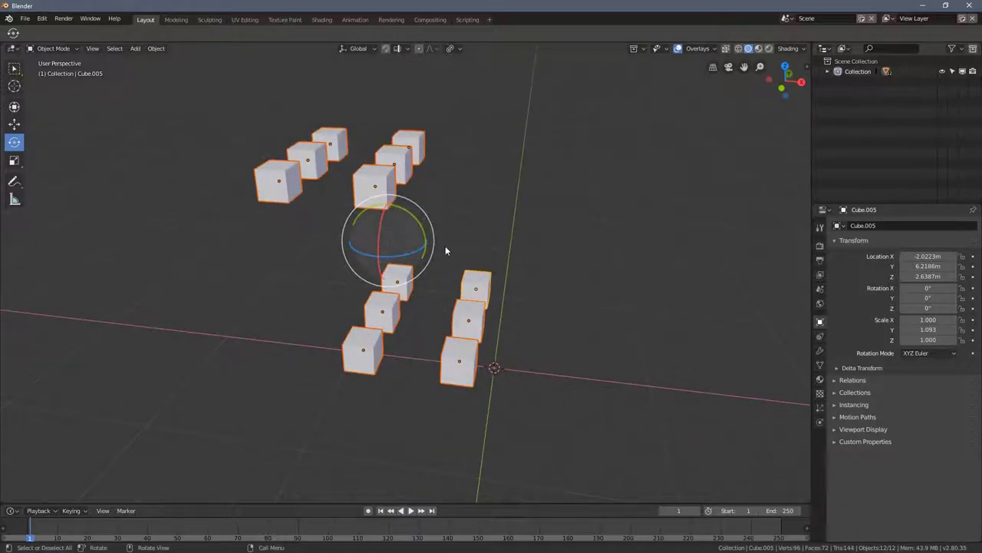
middle_click_drag(451, 248, 471, 225)
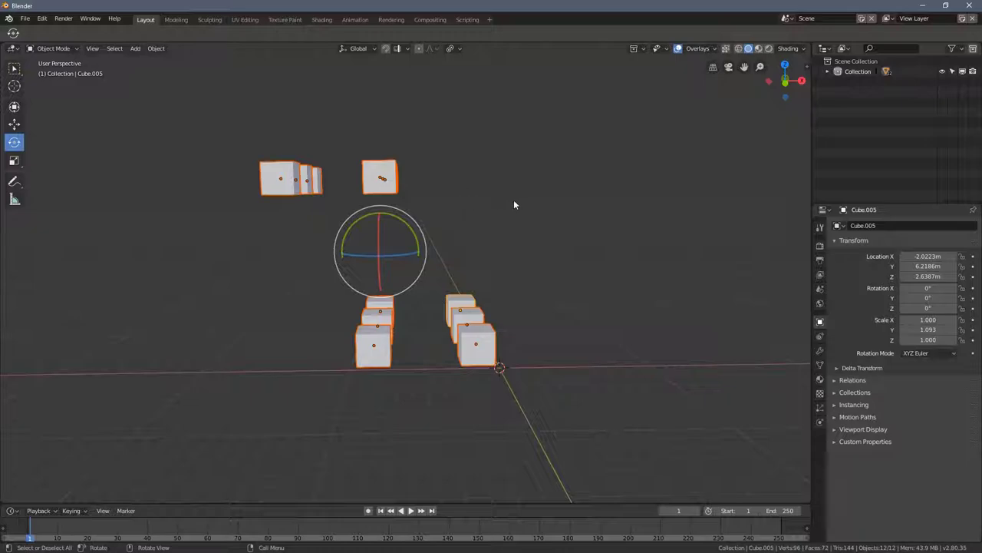
Try free and trackball rotations of the twelve cubes about their individual origins from two viewing directions, cancelling each one
middle_click_drag(514, 204, 520, 213)
key("r")
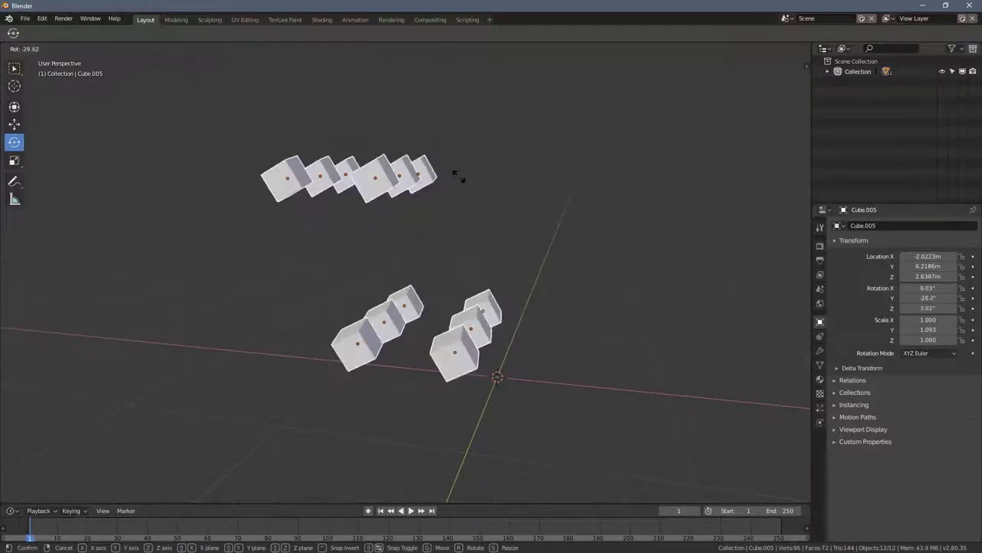
key("r")
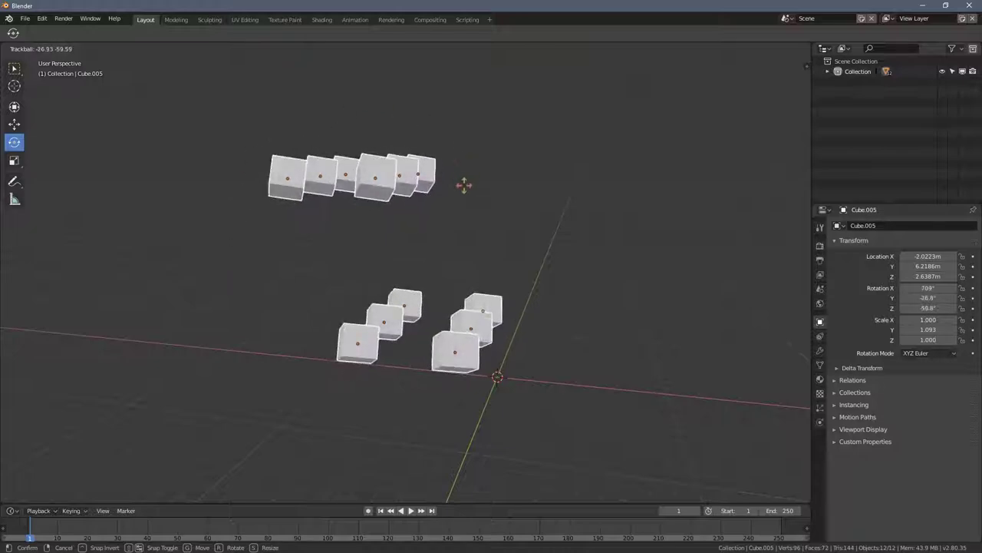
right_click(465, 185)
middle_click_drag(464, 185, 472, 214)
scroll(528, 204, "up", 1)
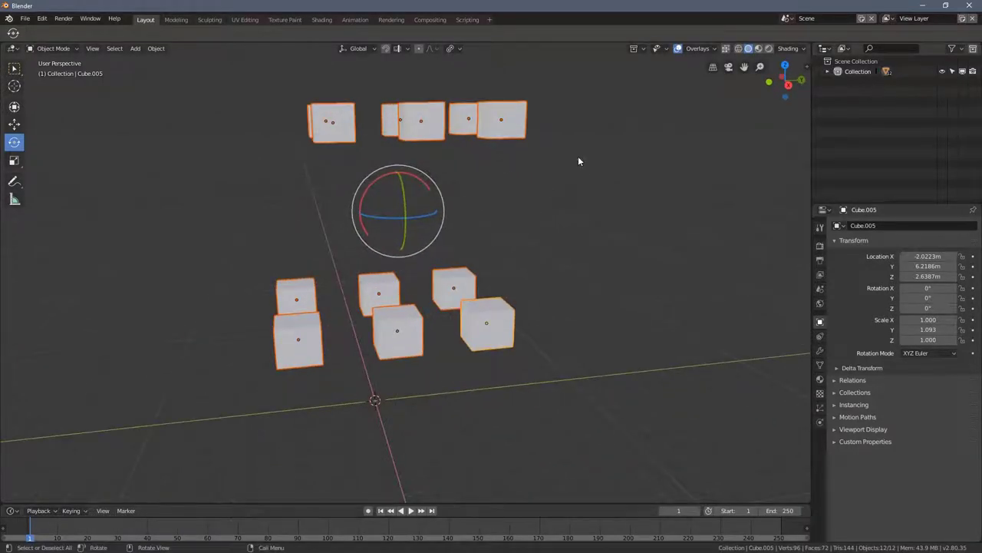
key("r")
key("r")
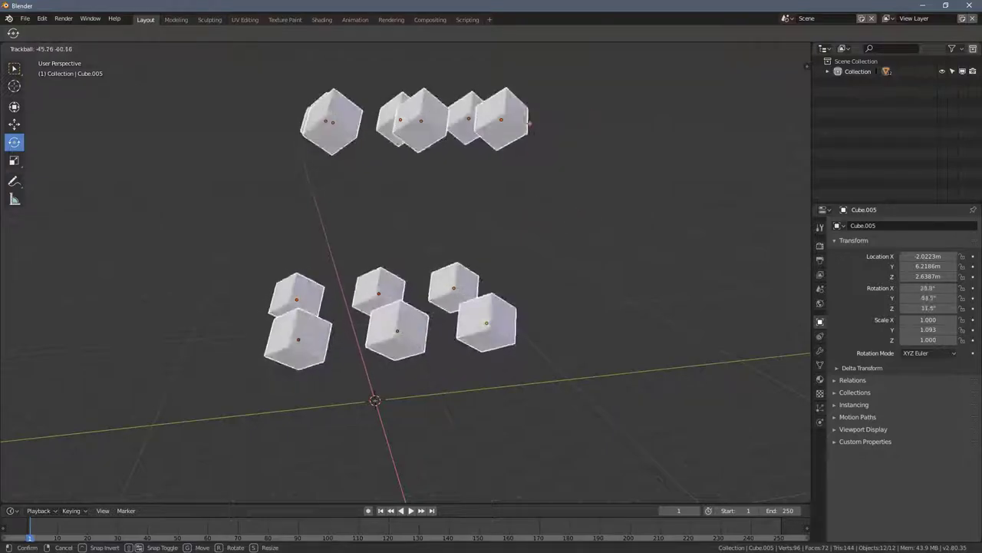
right_click(383, 226)
middle_click_drag(380, 230, 158, 205)
Scale the twelve cubes uniformly about their individual origins with the Scale tool, to about 0.703 in X and Z
left_click(14, 160)
middle_click_drag(100, 180, 485, 234)
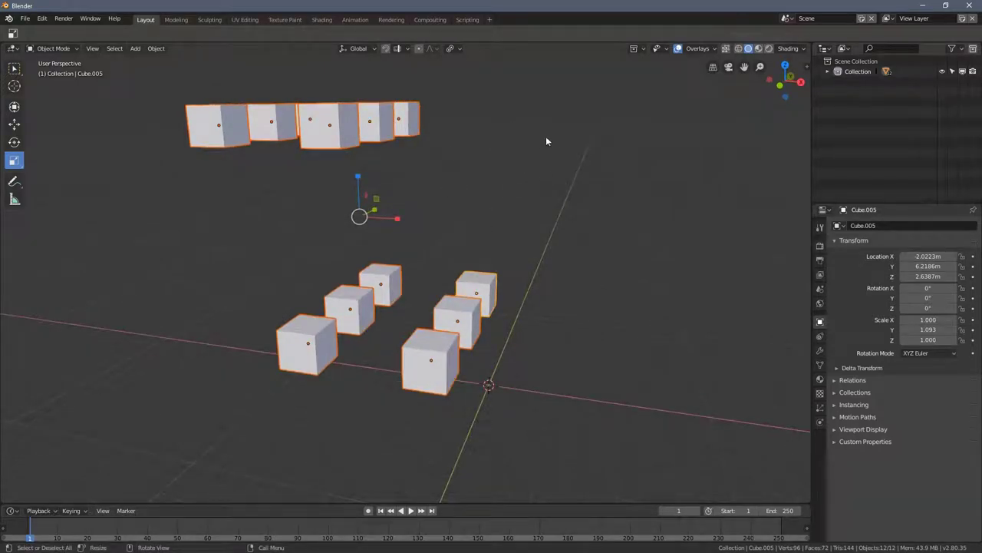
key("s")
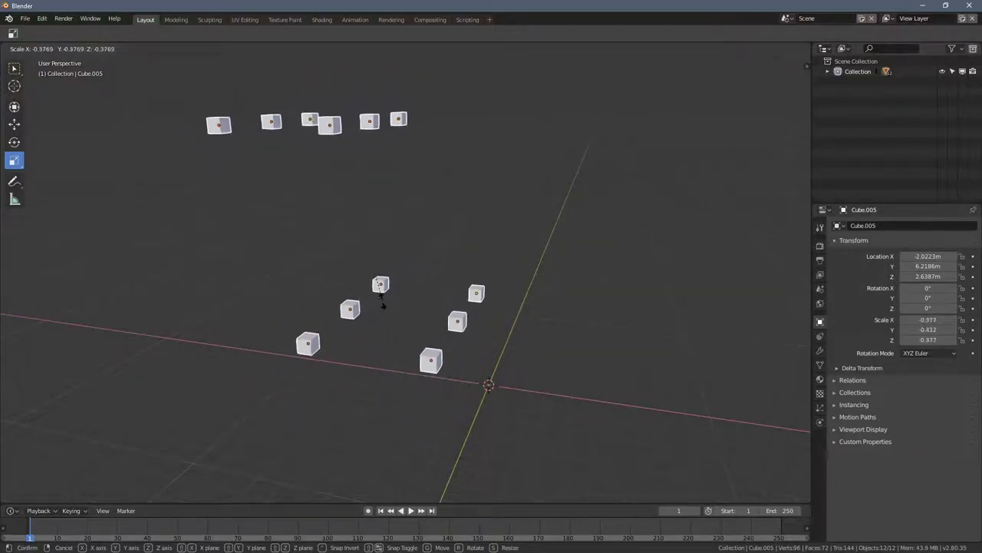
key("Escape")
middle_click_drag(483, 329, 603, 198)
key("s")
left_click(589, 181)
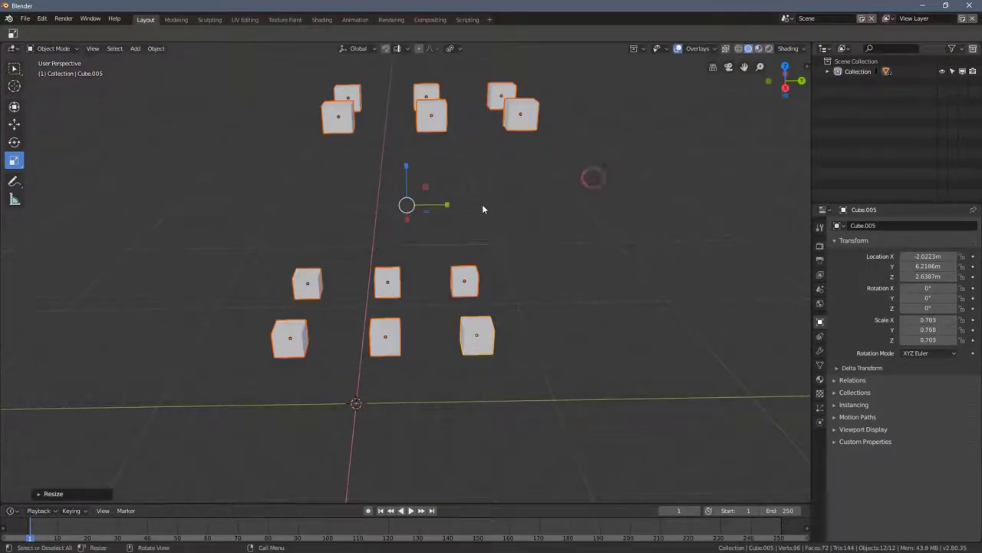
middle_click_drag(484, 213, 336, 321)
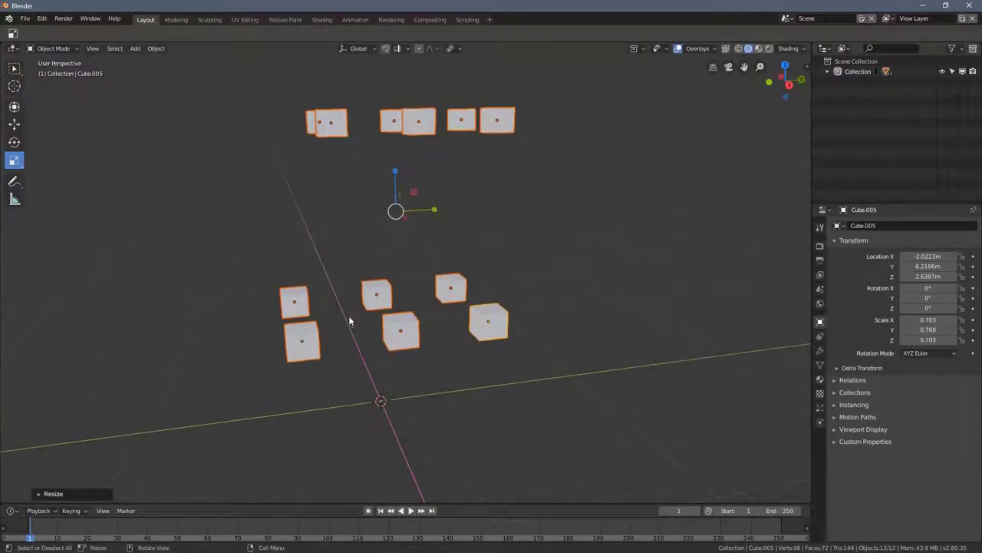
middle_click_drag(515, 333, 429, 128)
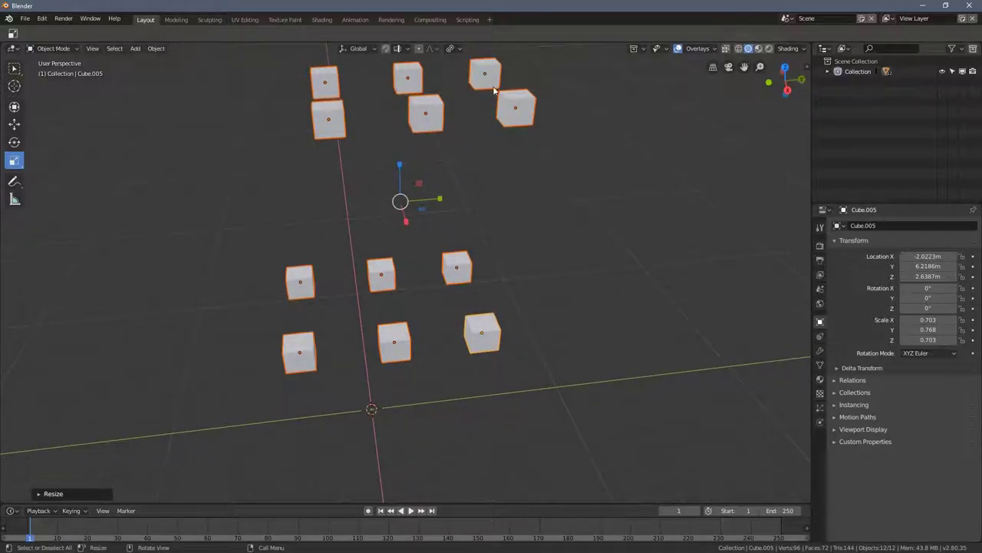
middle_click_drag(495, 208, 499, 256)
Keep the Individual Origins pivot and move the twelve cubes horizontally, bringing the active cube to about X -4.27 m, Y 5.03 m
left_click(451, 48)
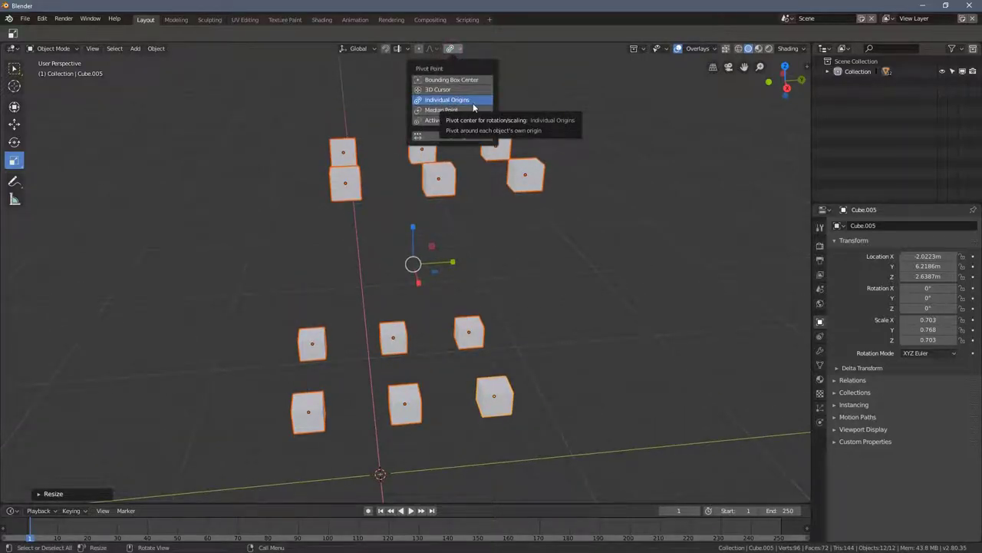
mouse_move(534, 256)
middle_mouse_down()
mouse_move(527, 248)
mouse_move(542, 252)
middle_mouse_up()
left_click(14, 124)
left_click_drag(455, 253, 444, 253)
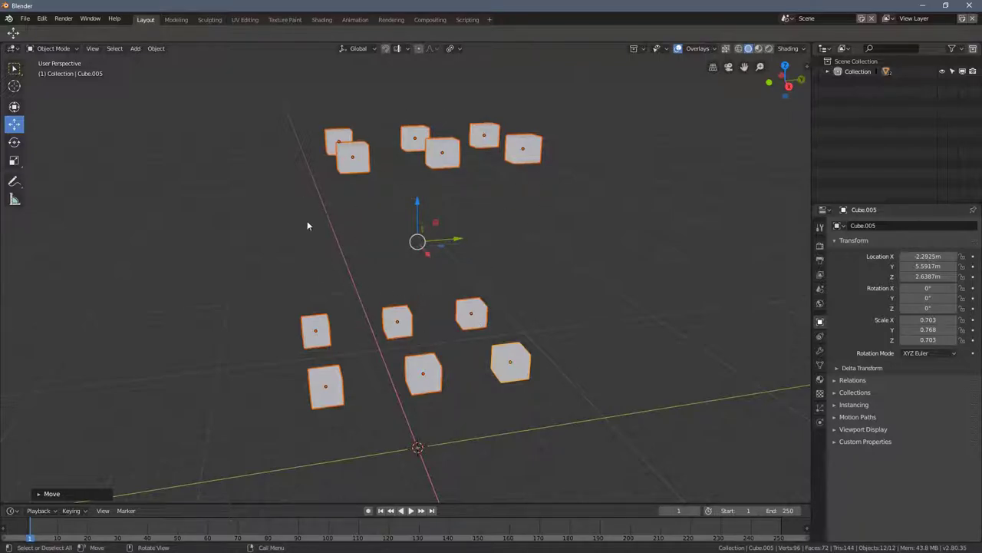
middle_click_drag(390, 315, 449, 244)
key("g")
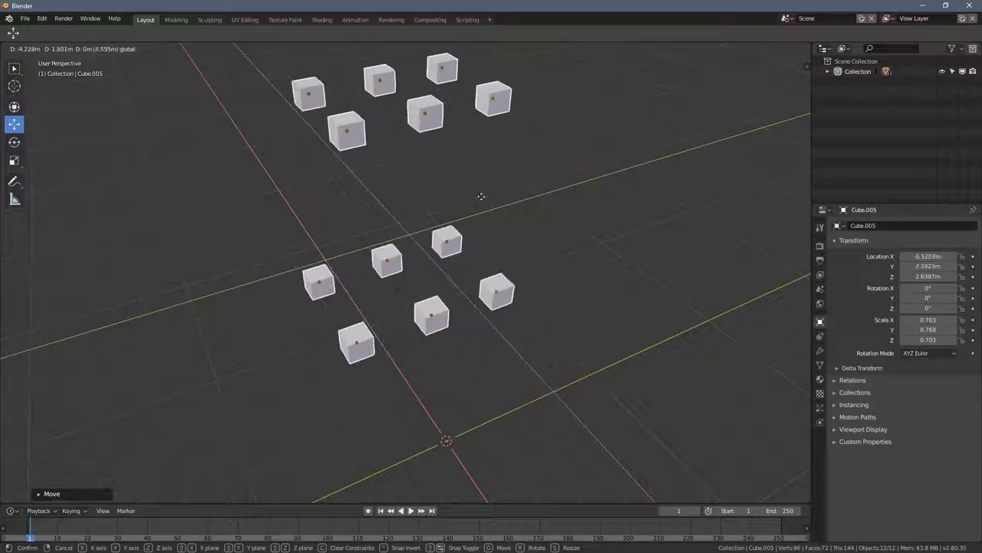
left_click(410, 229)
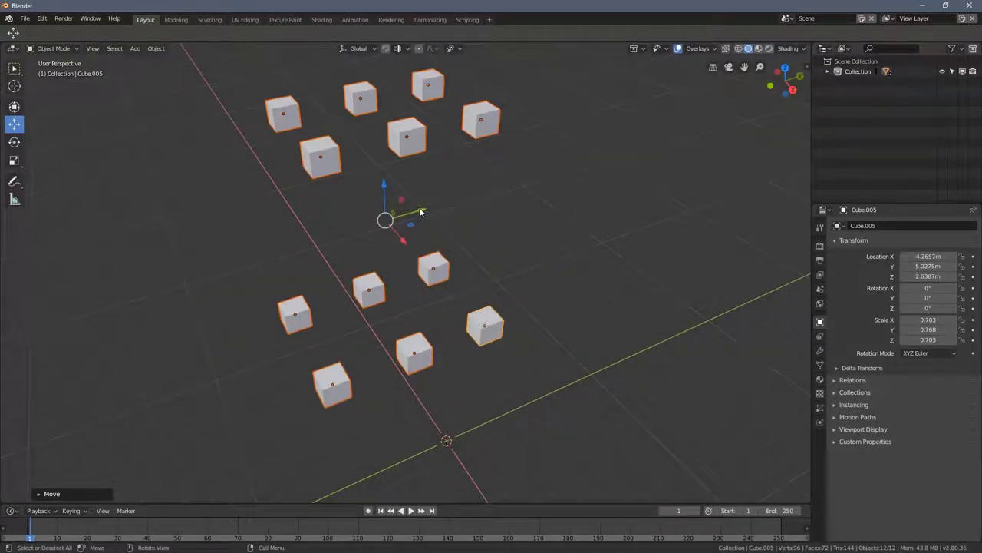
Try moving the twelve cubes along the Y axis and undo the move
left_click_drag(422, 211, 460, 207)
right_click(460, 221)
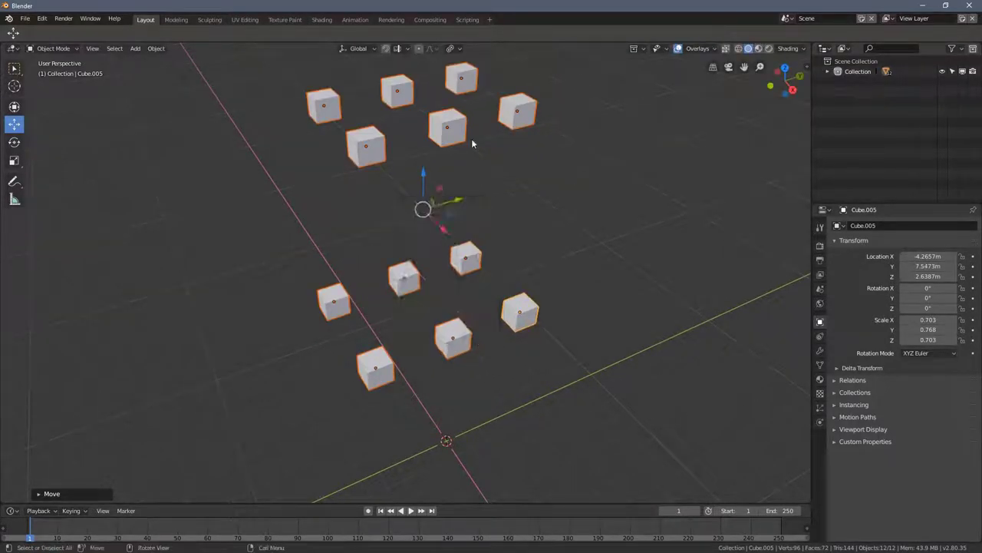
key("ctrl+z")
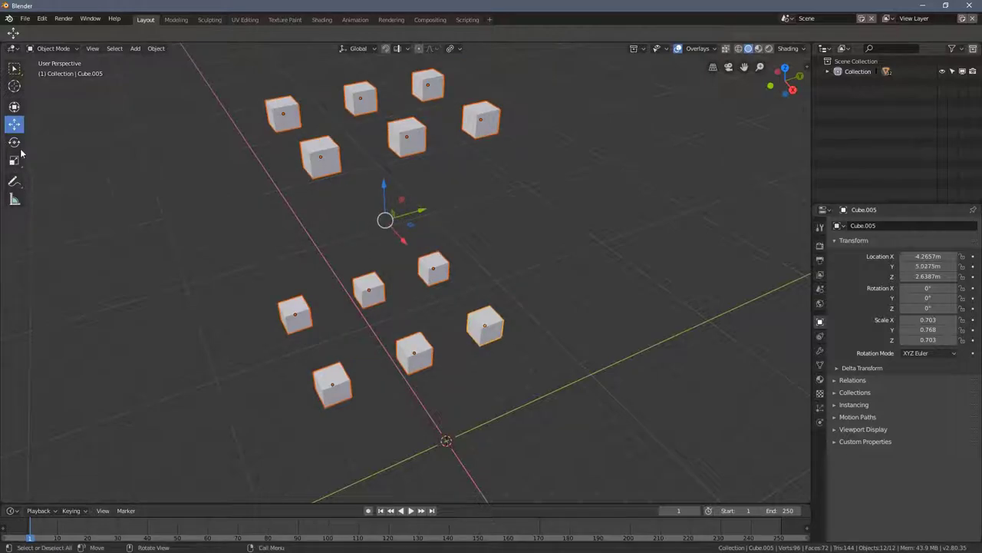
Try rotating each cube around its own origin about the Z axis with the Rotate tool and undo the rotation
left_click(14, 142)
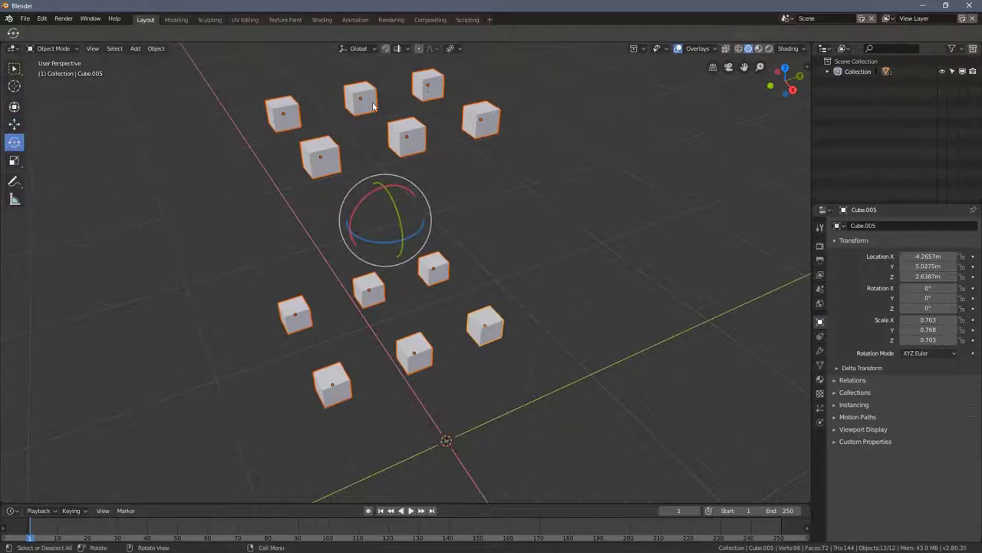
middle_click_drag(463, 165, 400, 156)
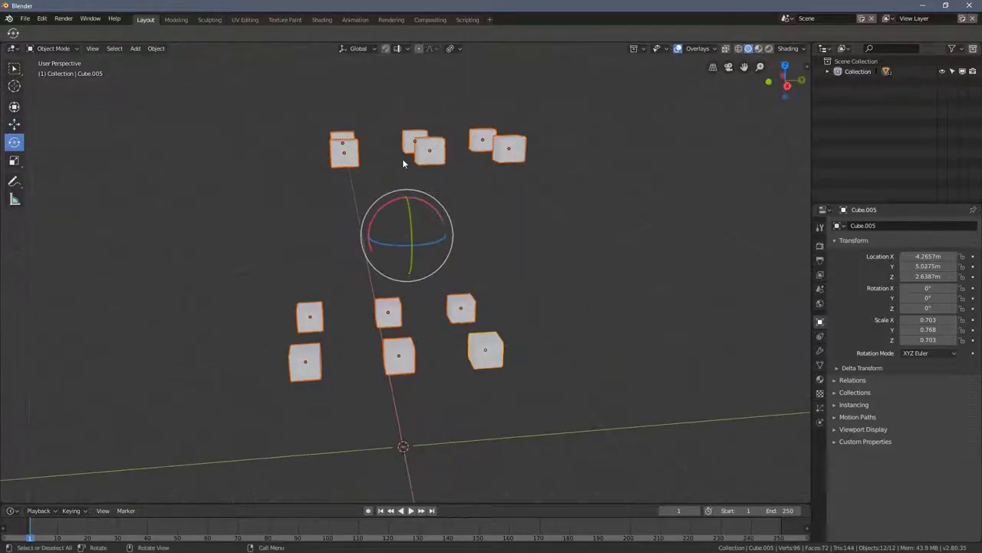
left_click_drag(435, 236, 456, 247)
key("ctrl+z")
Try scaling the cubes along Y and Z about their individual origins with the Scale tool and discard the changes
left_click(14, 161)
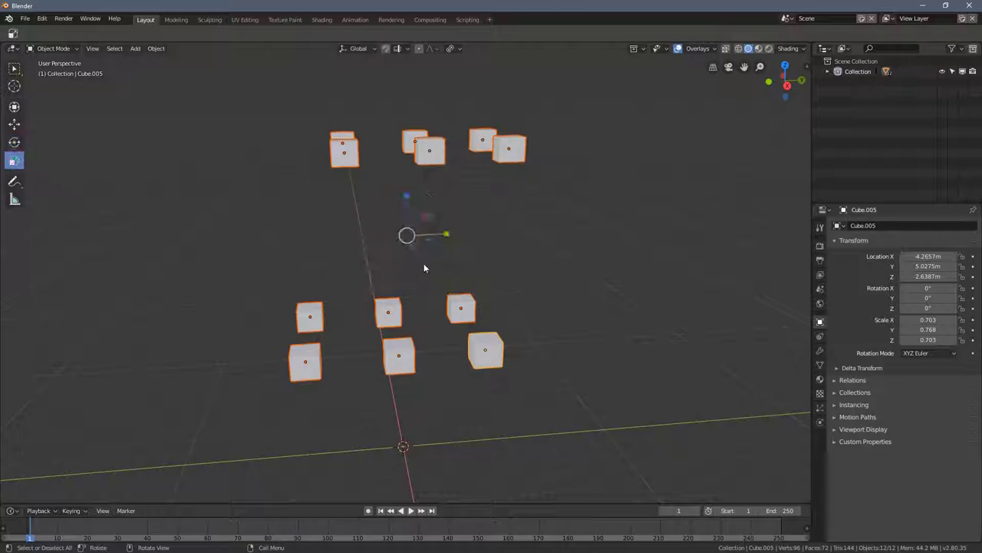
left_click_drag(456, 235, 428, 260)
left_click_drag(407, 206, 397, 175)
key("Escape")
middle_click_drag(455, 240, 504, 282)
key("ctrl+z")
Set the pivot point to 3D Cursor, try scaling the twelve cubes along X, and undo the scaling
middle_click_drag(485, 184, 443, 71)
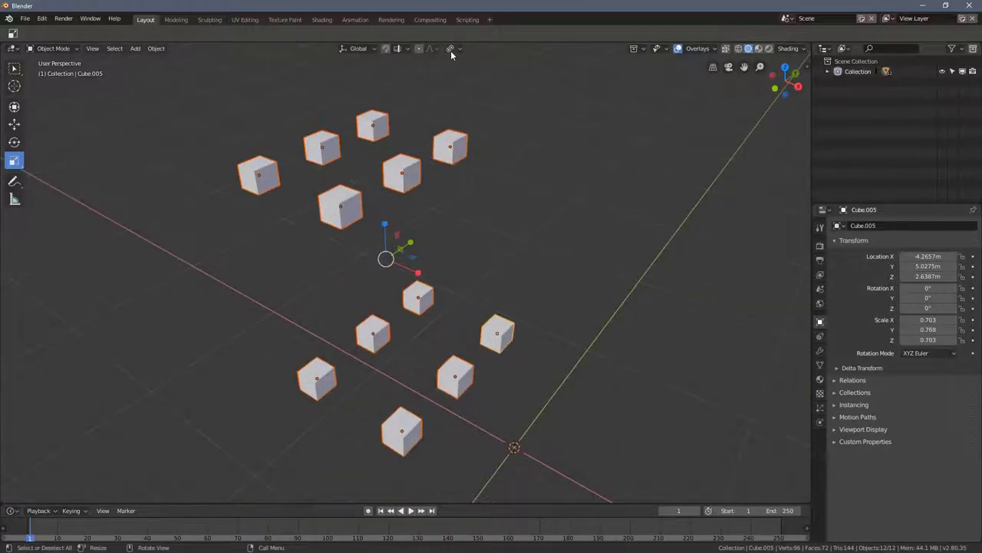
left_click(451, 49)
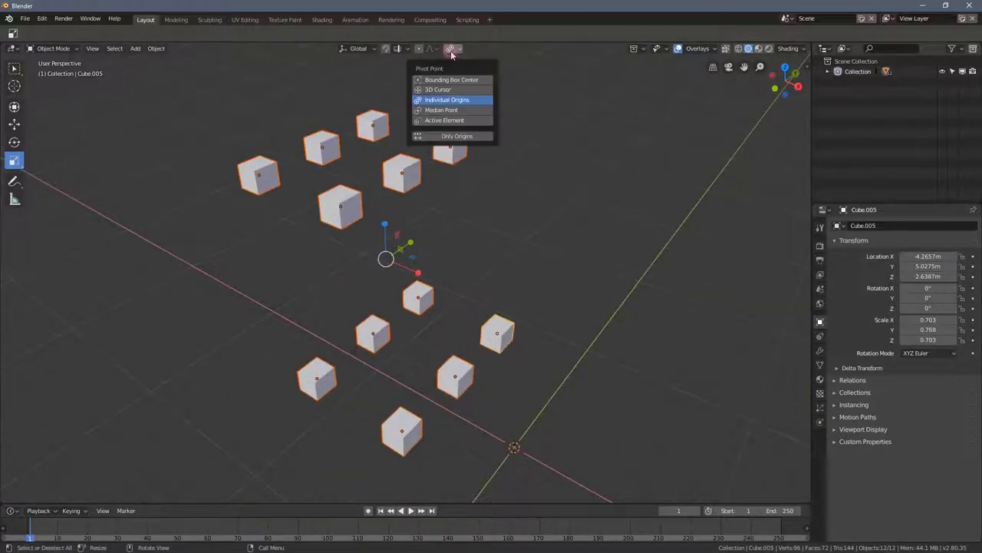
left_click(453, 90)
middle_click_drag(453, 89, 517, 366)
key("s")
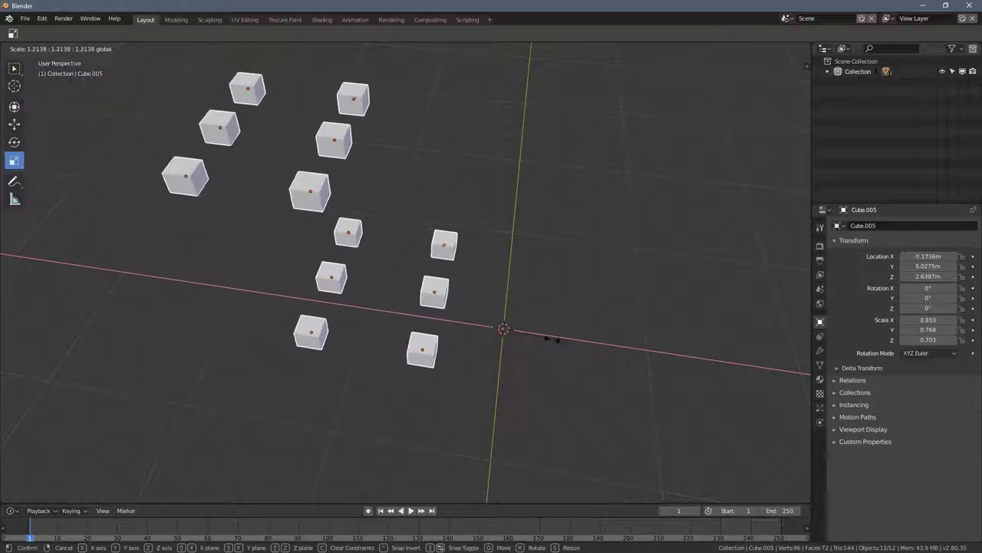
left_click(564, 340)
middle_click_drag(564, 340, 478, 322)
key("ctrl+z")
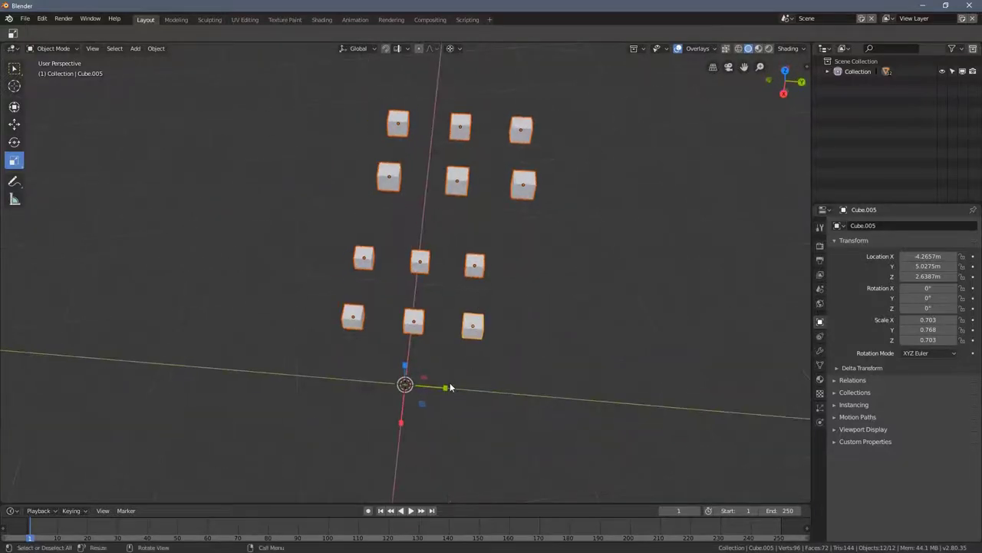
Try scaling the twelve cubes along Y and along Z relative to the 3D cursor, undoing each change
key("s")
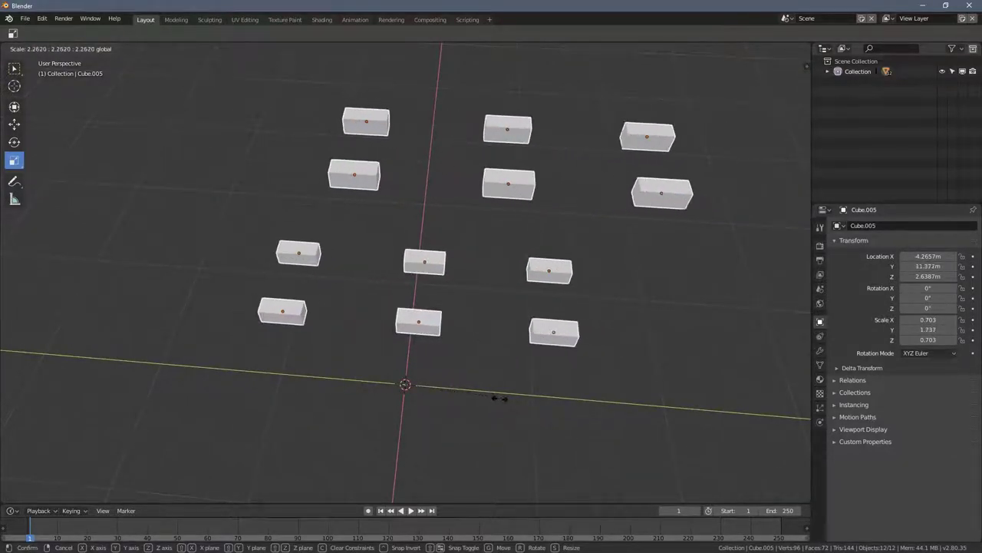
left_click_drag(493, 388, 491, 389)
key("ctrl+z")
middle_click_drag(438, 393, 482, 338)
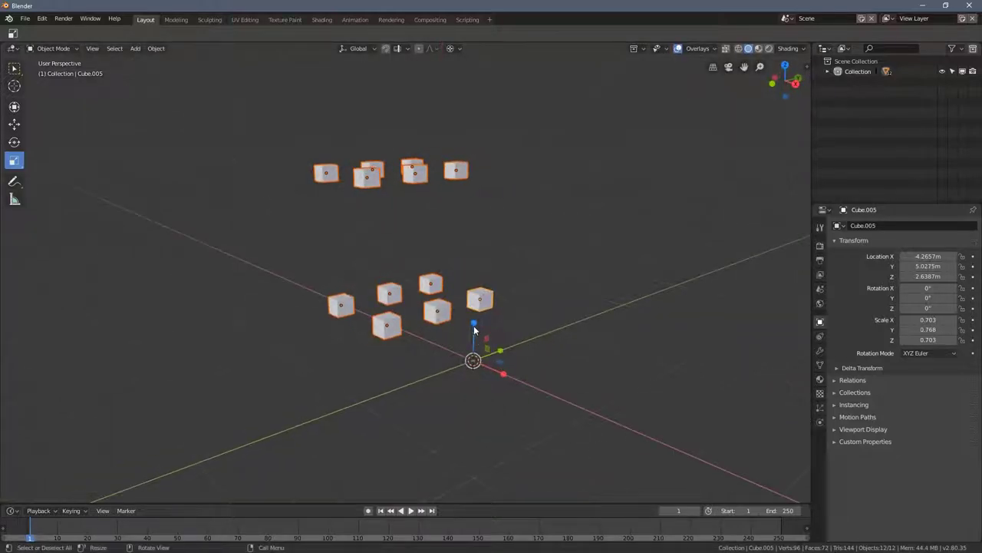
left_click_drag(474, 329, 475, 304)
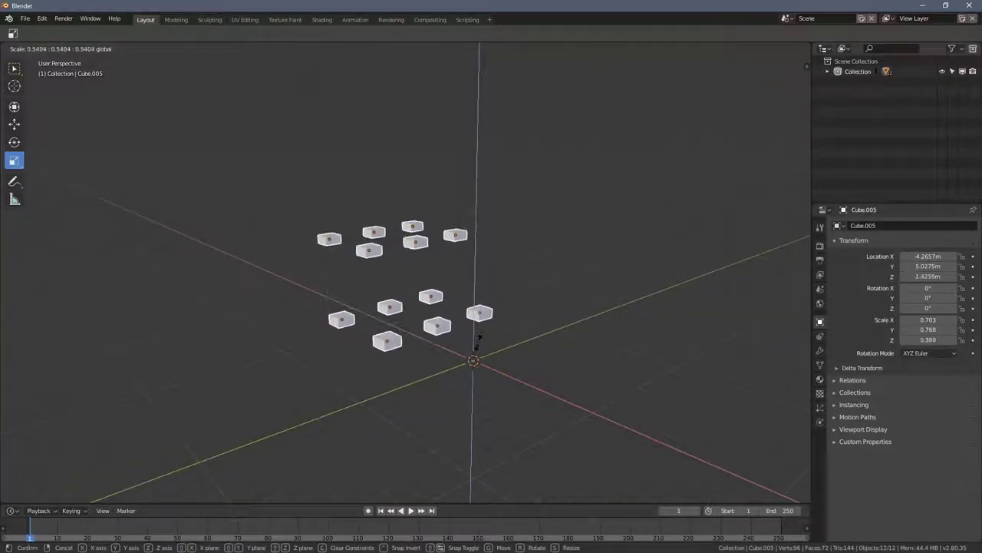
left_click_drag(479, 352, 478, 325)
mouse_move(499, 390)
middle_mouse_down()
mouse_move(488, 356)
mouse_move(488, 391)
mouse_move(504, 390)
mouse_move(483, 389)
middle_mouse_up()
key("ctrl+z")
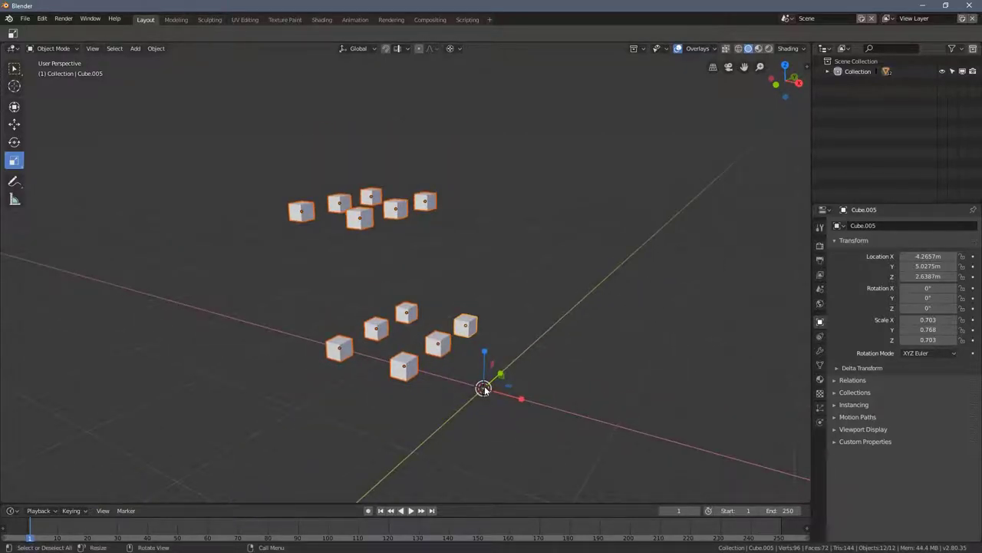
Try rotating the twelve cubes around the 3D cursor from two viewing directions and cancel both rotations
left_click(14, 142)
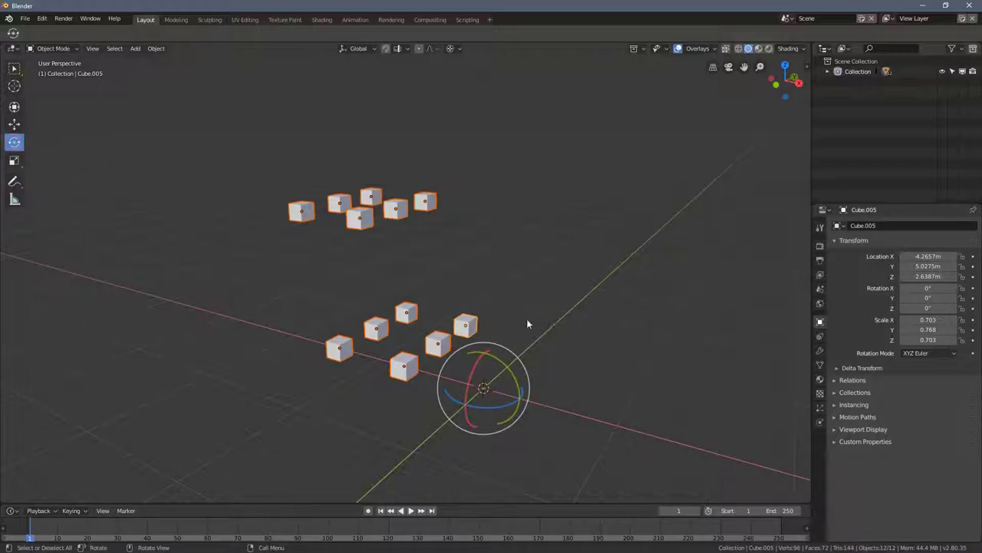
key("r")
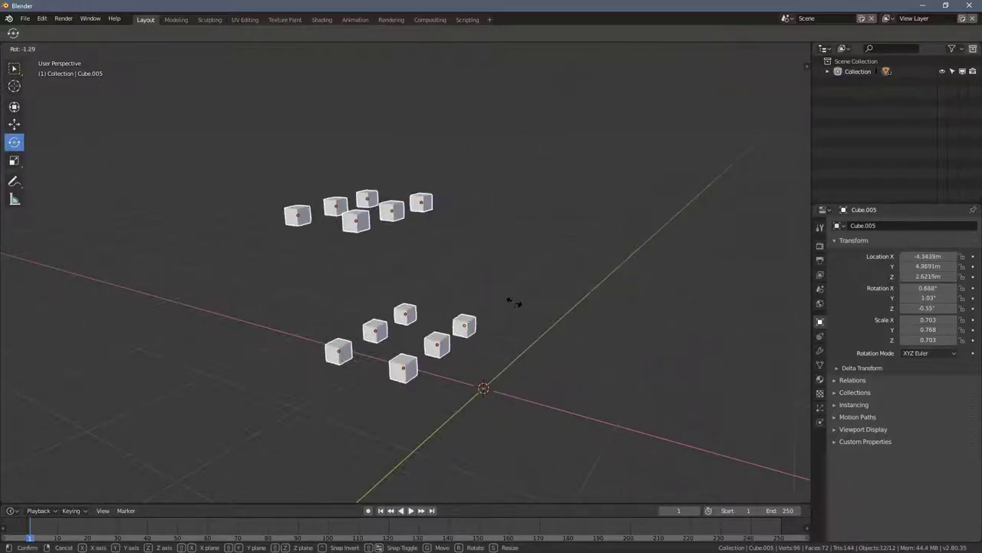
key("Escape")
middle_click_drag(565, 331, 594, 233)
key("r")
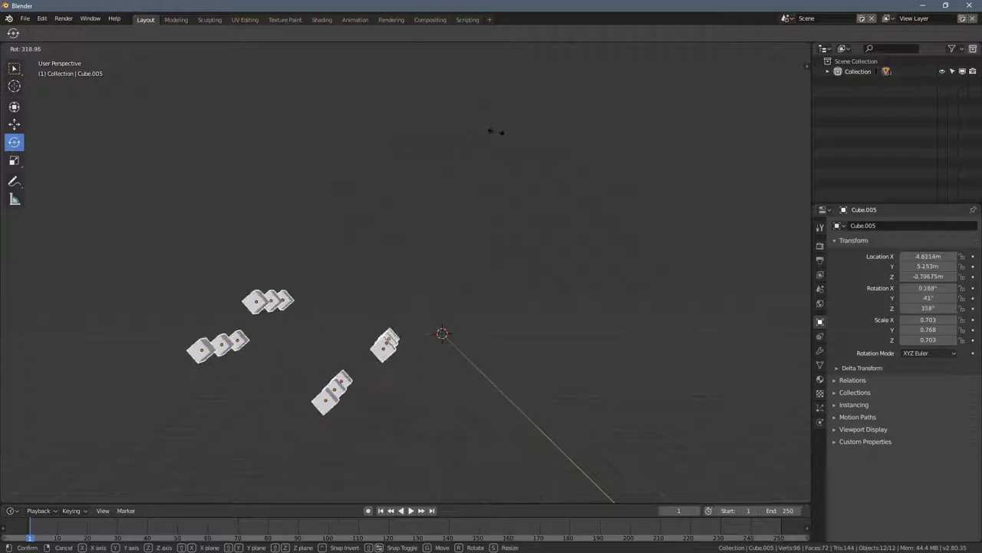
key("Escape")
Set the pivot point to Active Element and try rotating the twelve cubes around the active cube, cancelling the rotation
middle_click_drag(504, 245, 446, 43)
left_click(453, 48)
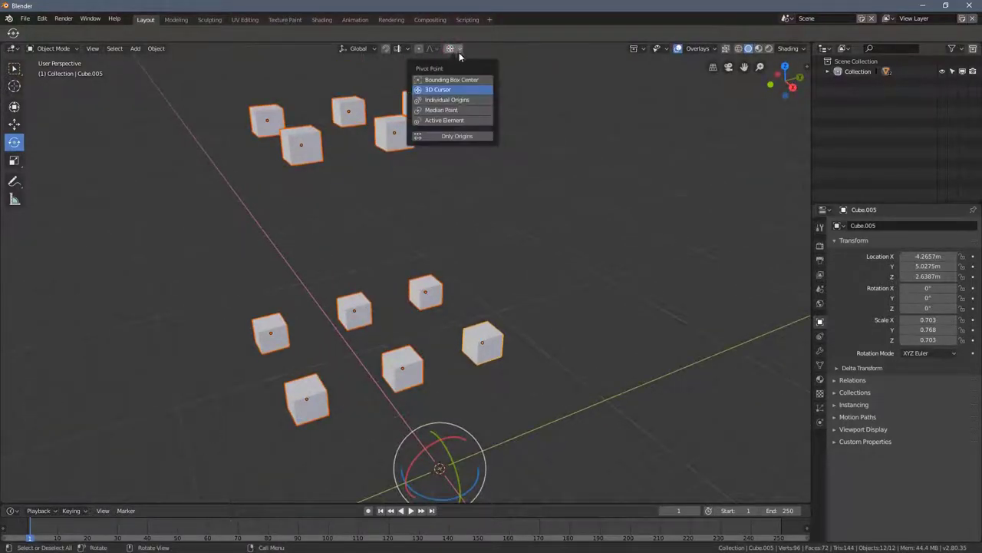
left_click(458, 121)
middle_click_drag(564, 232, 466, 335)
key("r")
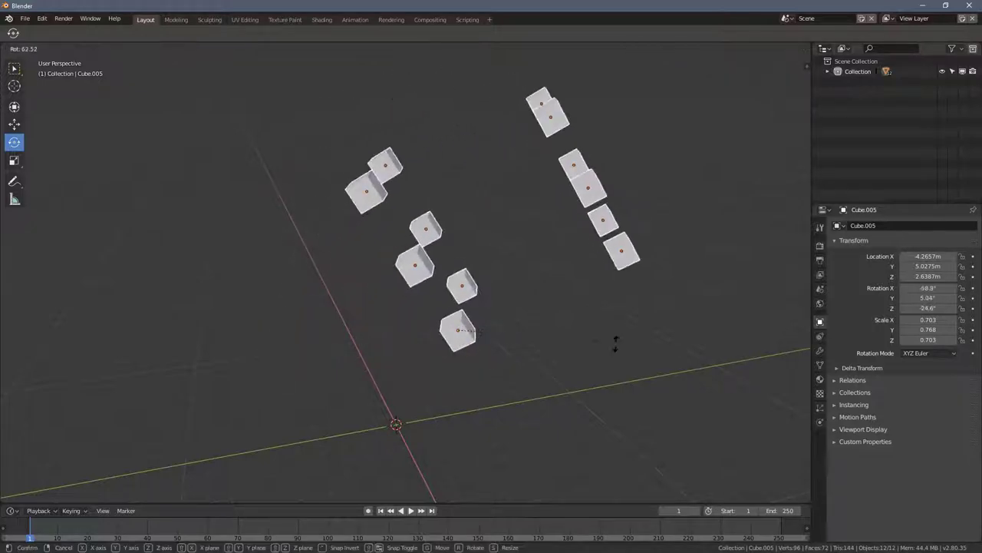
right_click(517, 237)
Switch the viewport shading to Wireframe and examine the cubes around the active cube's pivot from several angles
key("z")
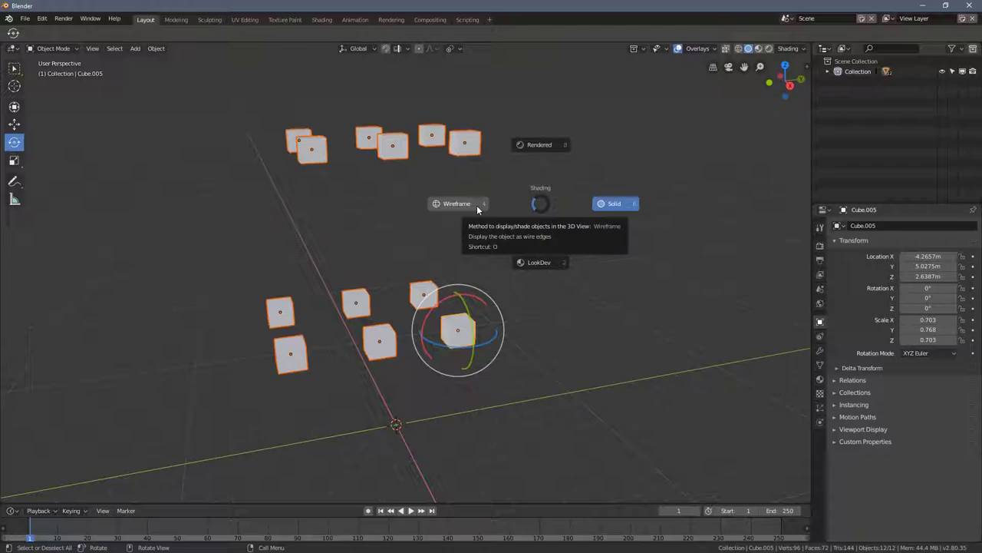
left_click(476, 208)
key("z")
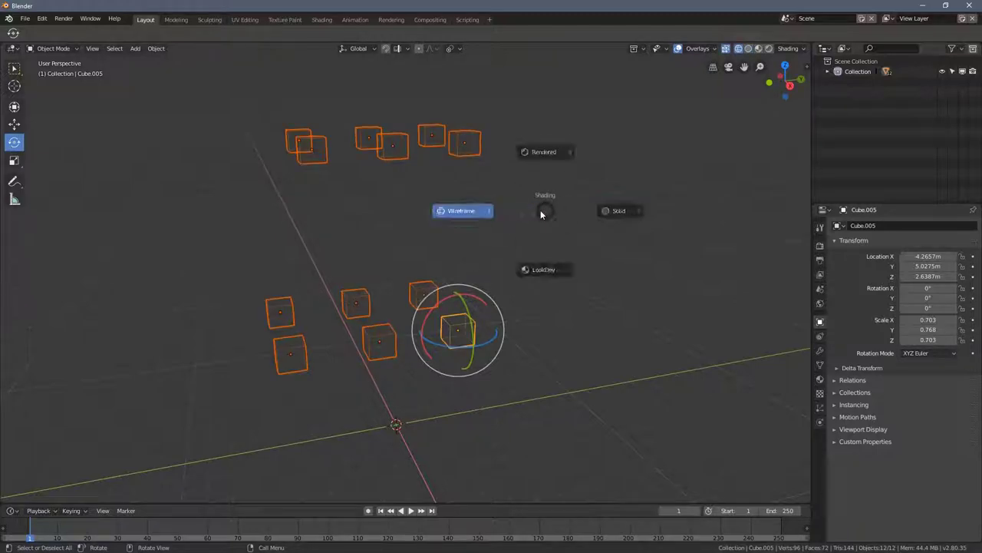
left_click(393, 248)
middle_click_drag(393, 248, 428, 262)
middle_click_drag(488, 161, 328, 339)
middle_click_drag(502, 276, 502, 263)
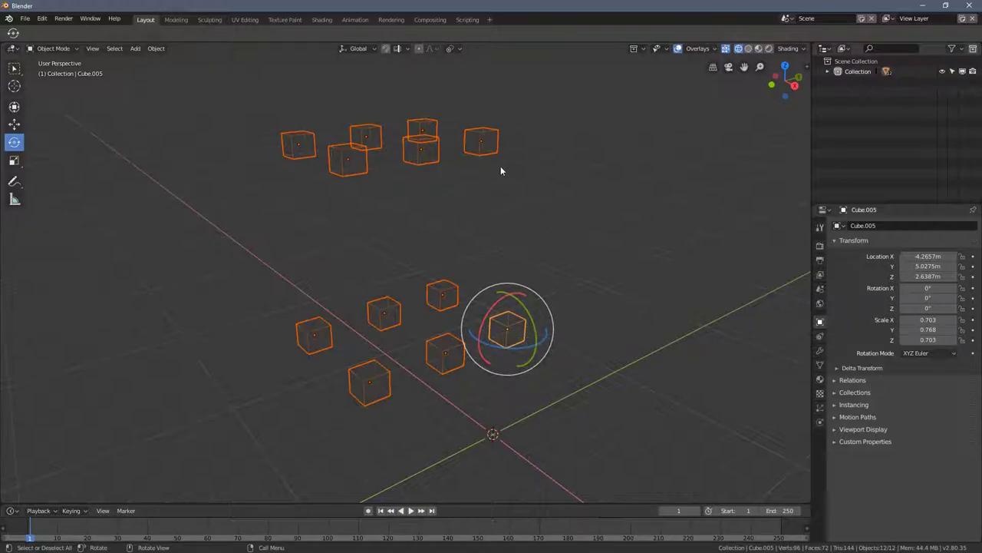
middle_click_drag(504, 314, 520, 343)
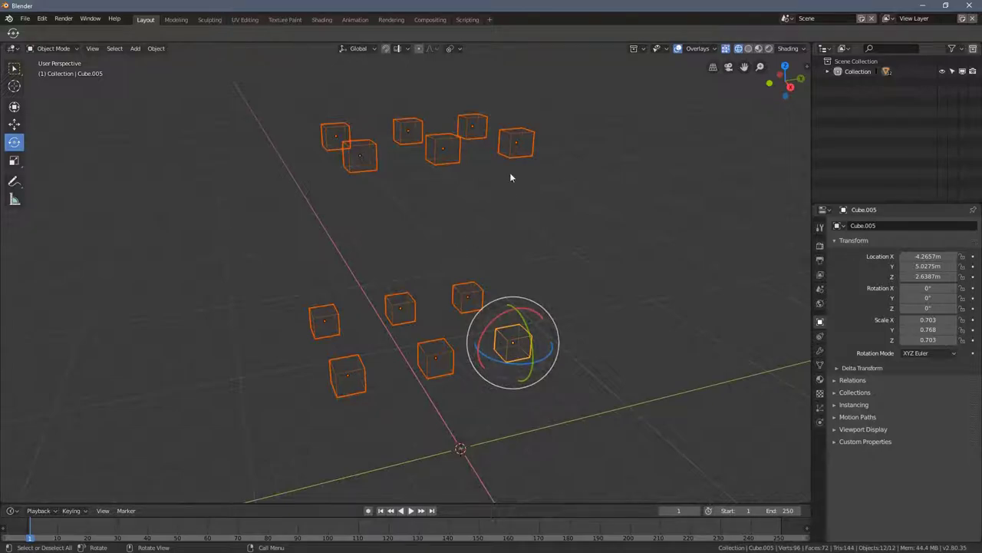
Make the upper front-left, lower back-middle, upper front-middle and upper front-right cubes active in turn to move the pivot between them
left_click(374, 163, "shift")
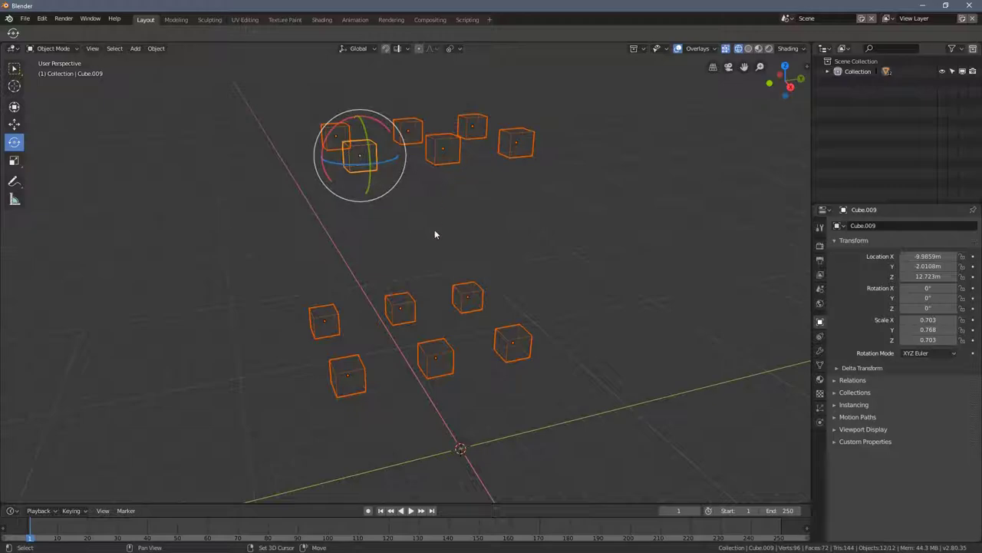
left_click(408, 307, "shift")
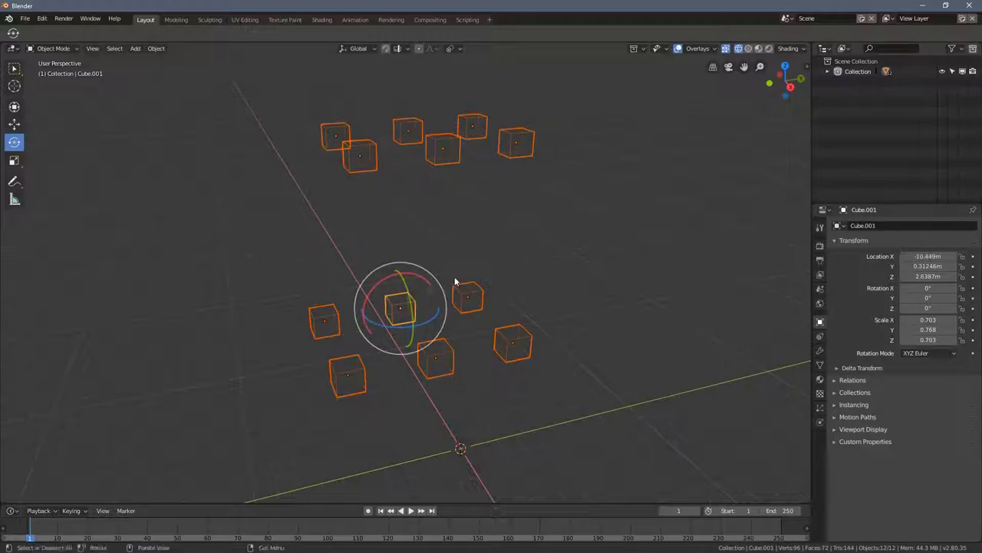
middle_click_drag(489, 233, 500, 123)
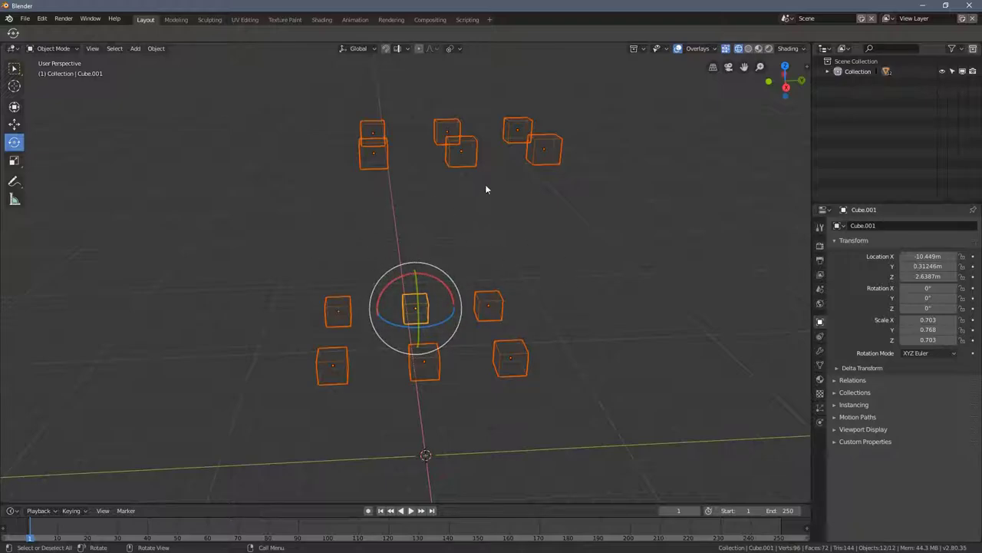
left_click(469, 161)
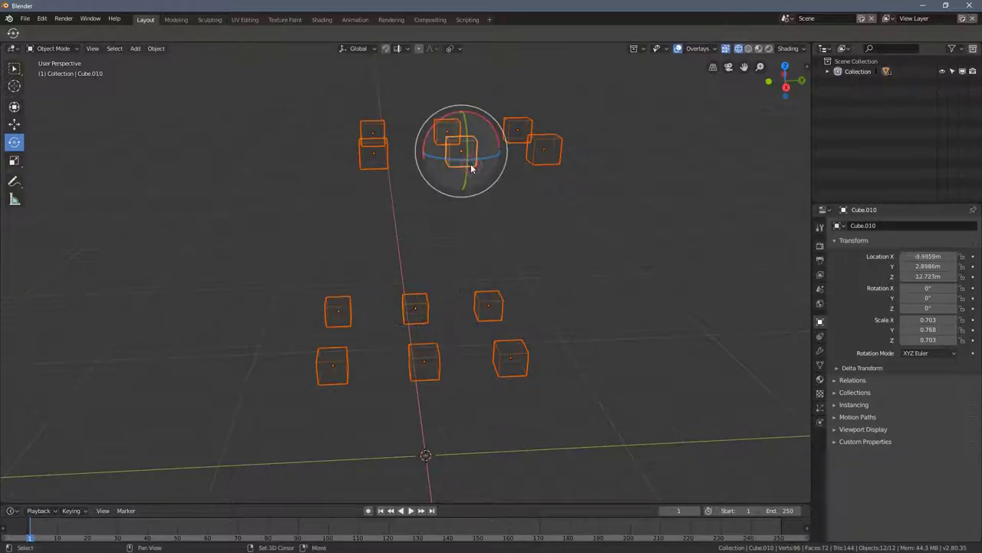
left_click(470, 161)
left_click(550, 167)
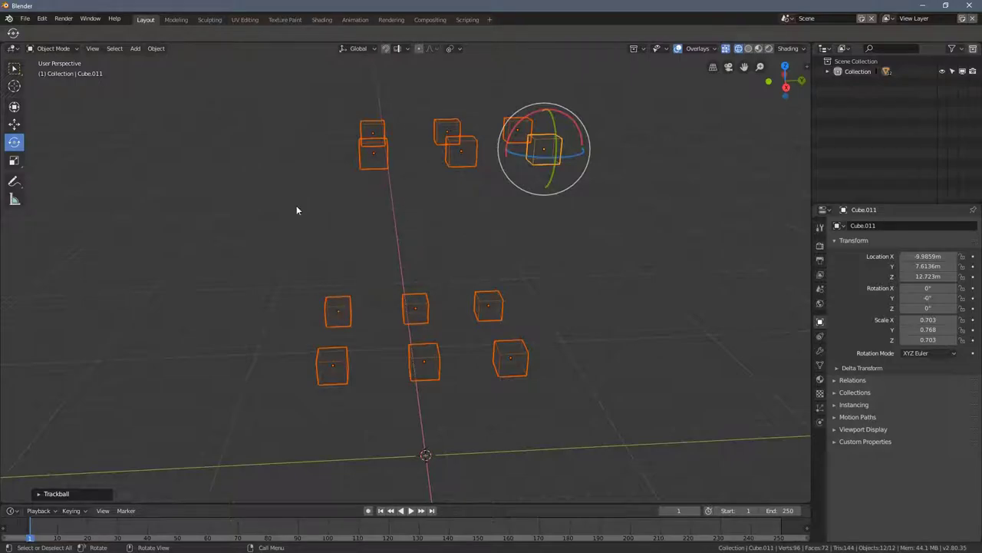
Cycle the active cube through the lower back-middle, lower front-middle, lower back-left, upper front-left and upper front-middle cubes
middle_click_drag(359, 305, 361, 287)
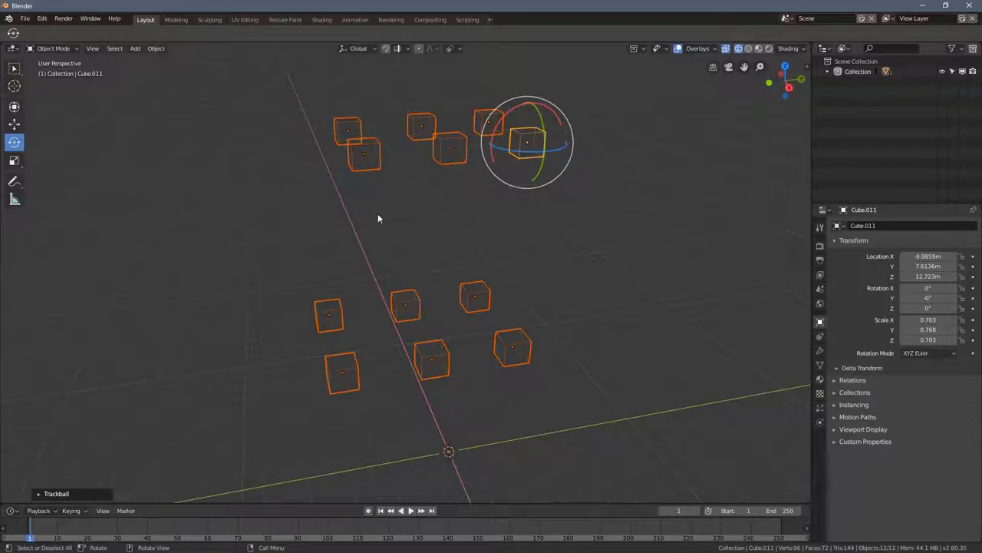
middle_click_drag(374, 221, 404, 298)
left_click(402, 312, "shift")
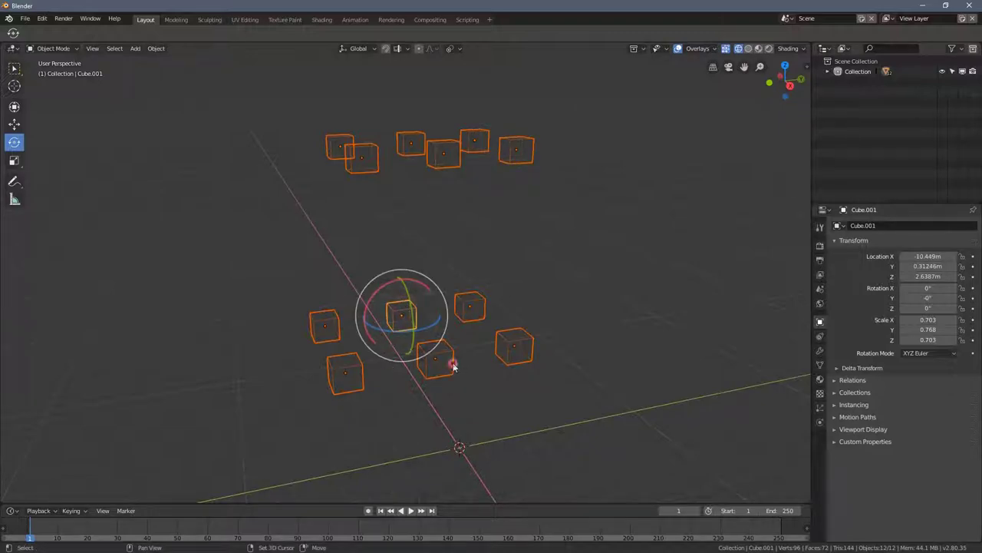
left_click(453, 367, "shift")
left_click(323, 324, "shift")
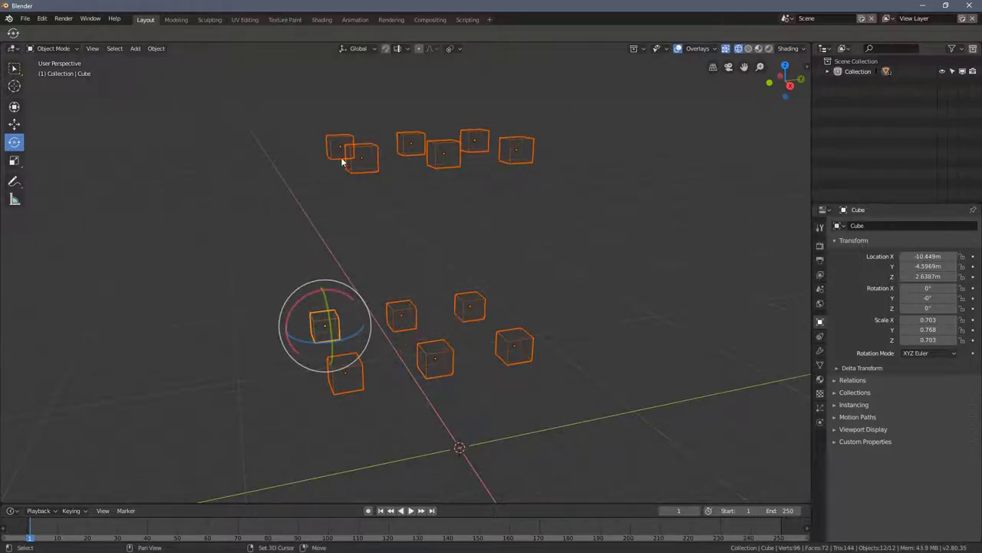
left_click(371, 158, "shift")
left_click(449, 156, "shift")
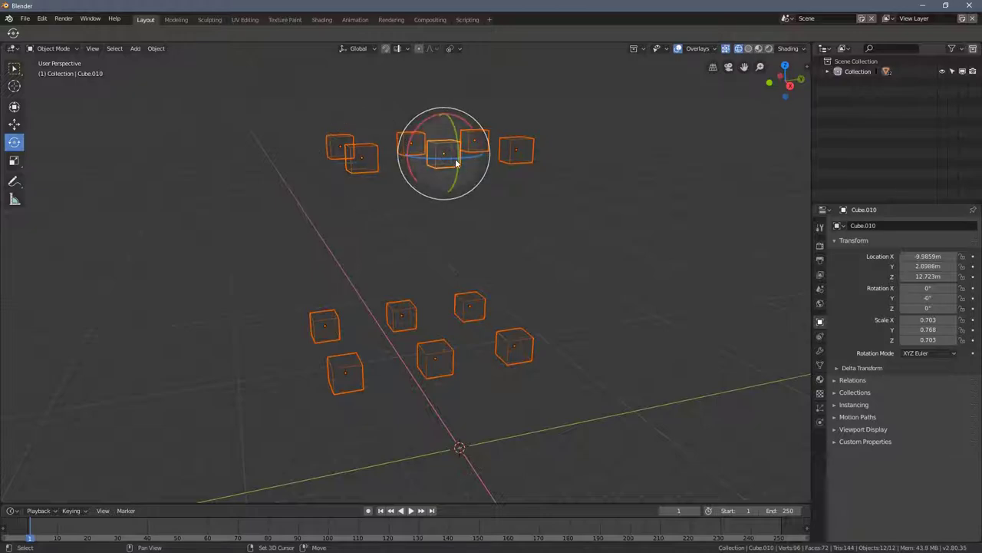
Shift the active pivot between the middle cubes of the lower layer, ending on the back-middle one, and inspect it from several angles
middle_click_drag(464, 360, 315, 233)
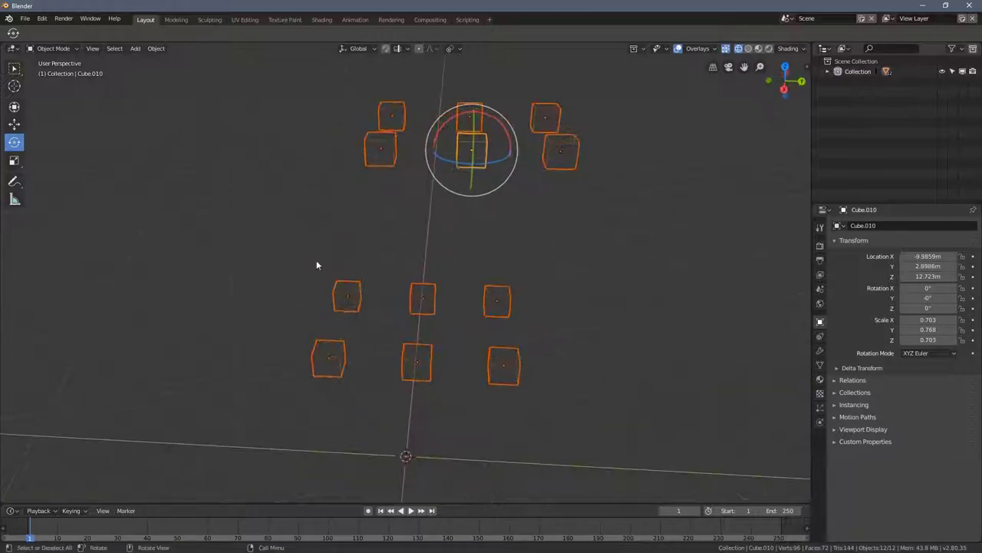
middle_click_drag(470, 264, 479, 285)
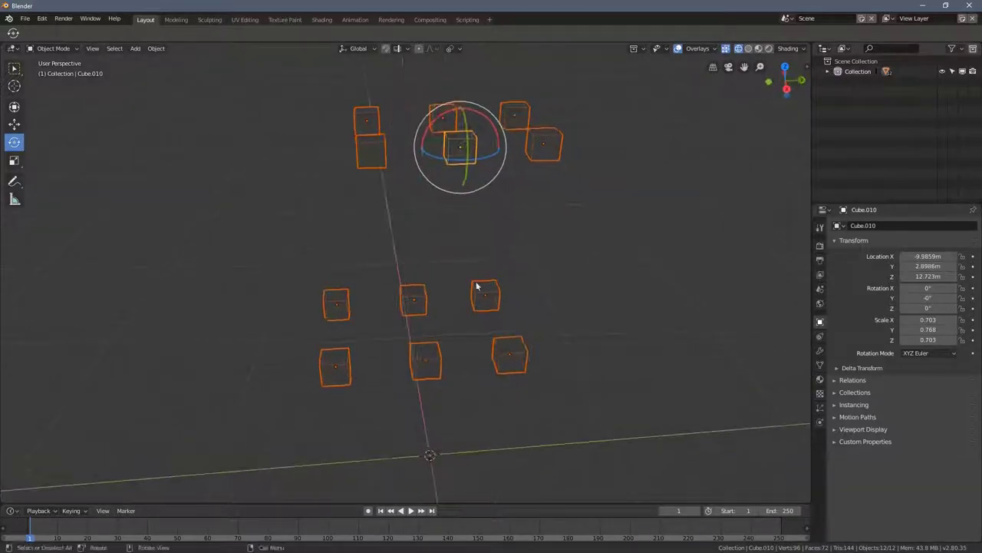
left_click(420, 296, "shift")
middle_click_drag(423, 366, 368, 311)
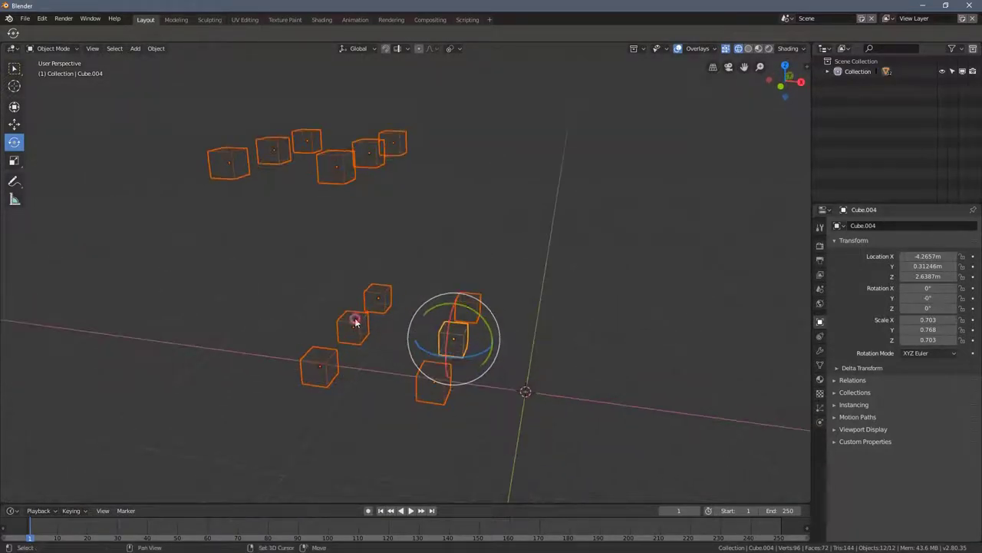
left_click(352, 327, "shift")
middle_click_drag(346, 174, 416, 274)
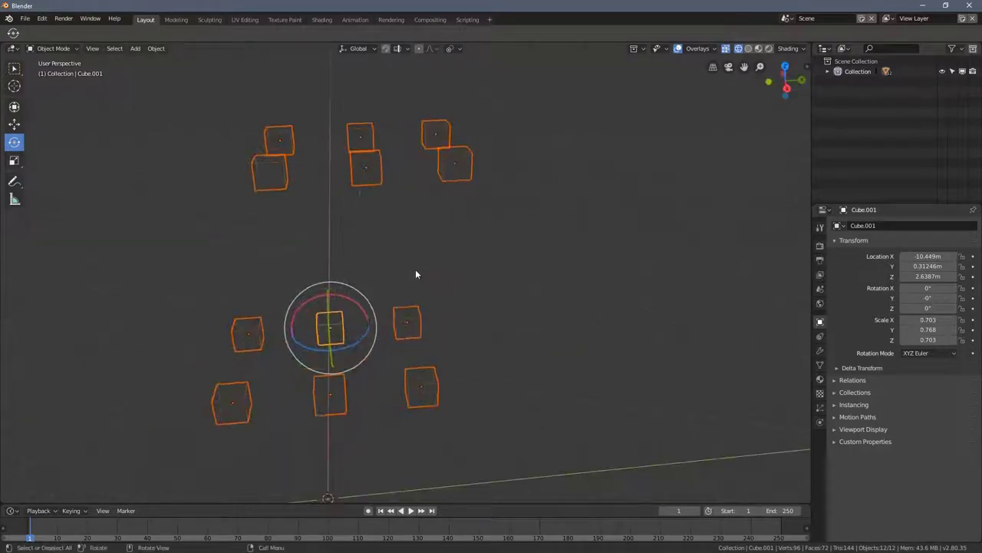
Make the upper front-right cube active and try rotating all cubes around it from two viewing directions, cancelling both rotations
left_click(461, 169, "shift")
key("r")
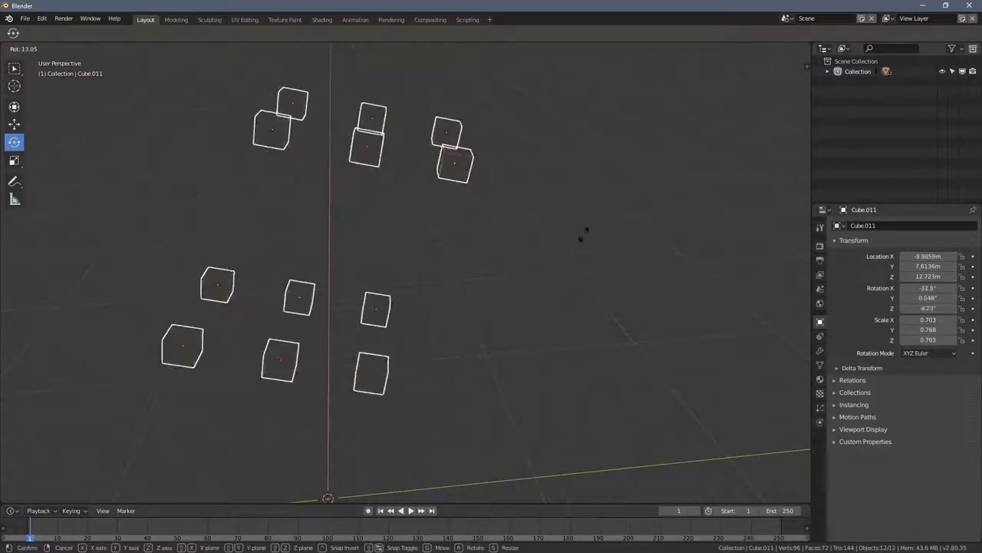
right_click(494, 101)
left_click(451, 48)
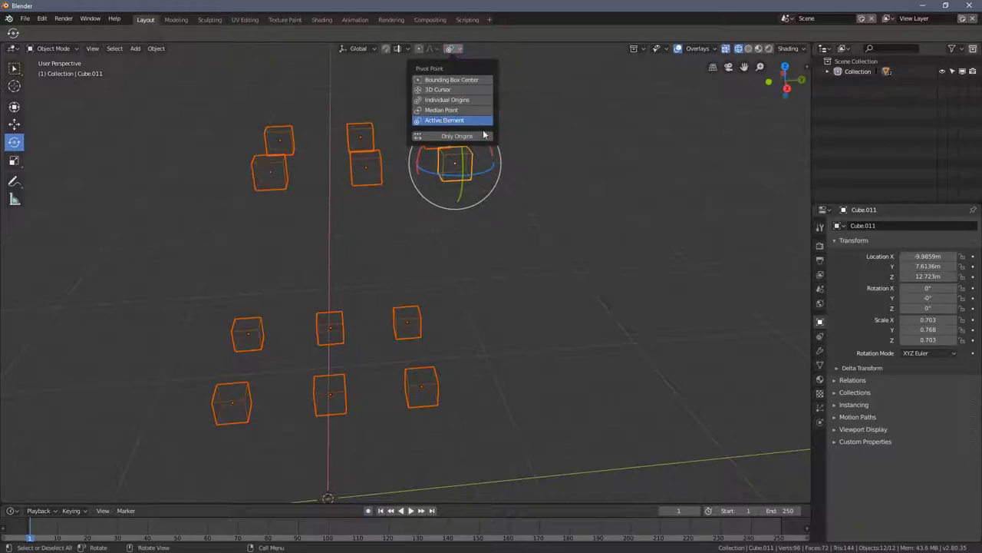
scroll(546, 153, "down", 2)
middle_click_drag(554, 138, 545, 134)
key("r")
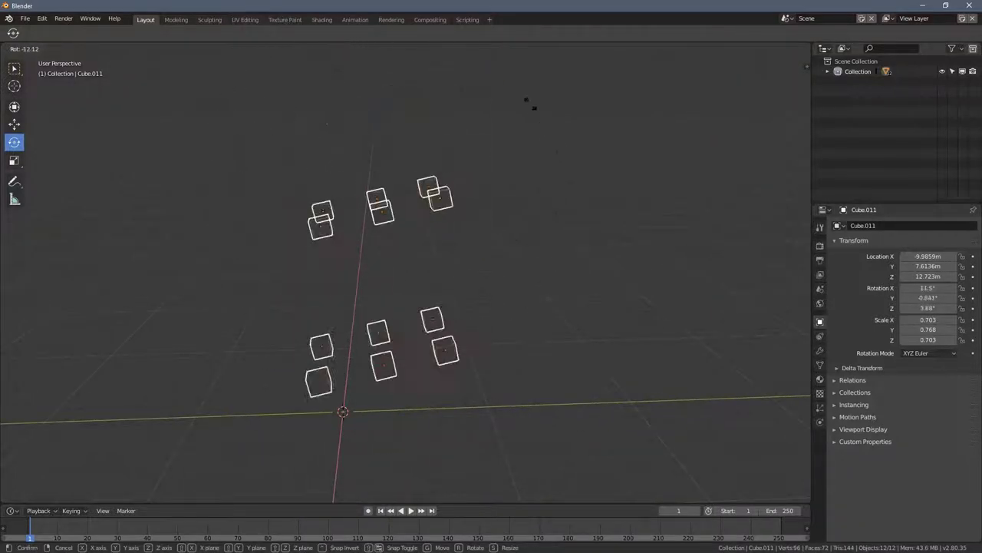
key("Escape")
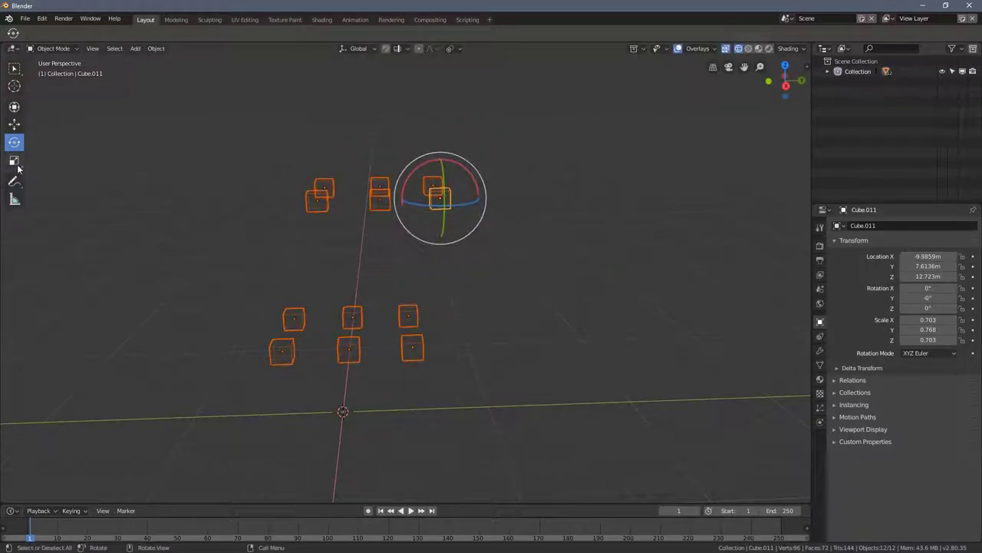
Try scaling the twelve cubes up and down relative to the active upper front-right cube, cancelling both attempts
left_click(14, 161)
middle_click_drag(519, 341, 557, 367)
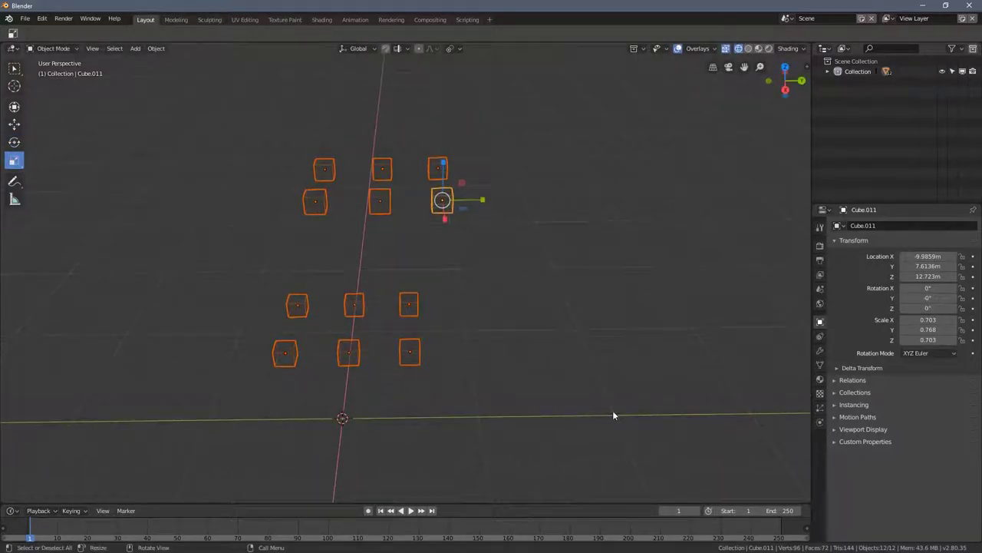
key("s")
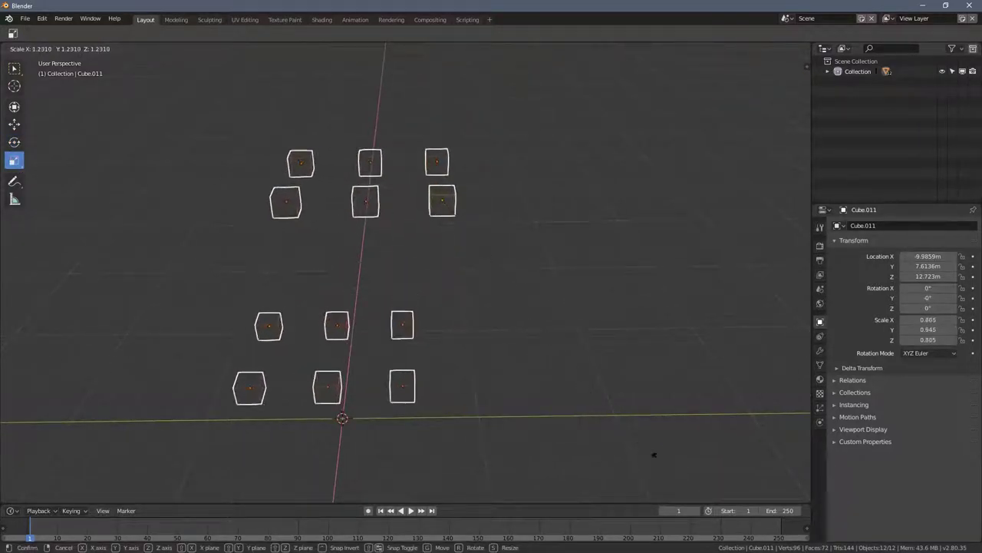
key("Escape")
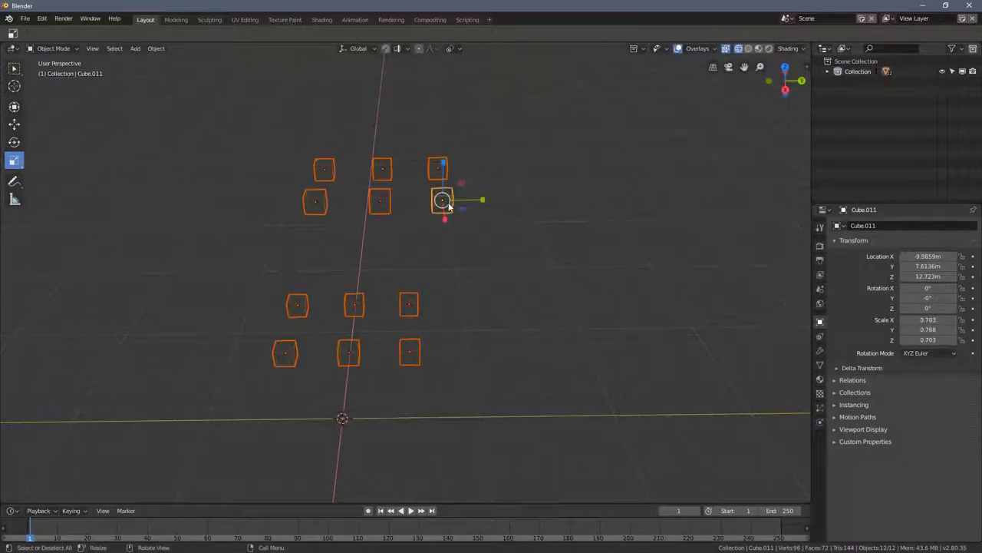
key("s")
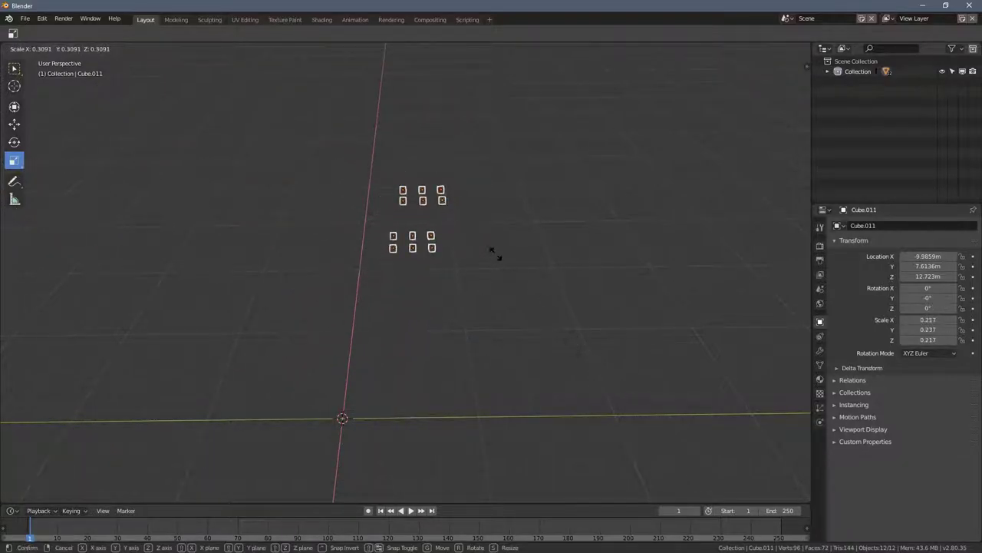
key("Escape")
Make the lower back-middle cube active and try a plain and a trackball rotation of all cubes around it, cancelling the rotation
left_click(14, 143)
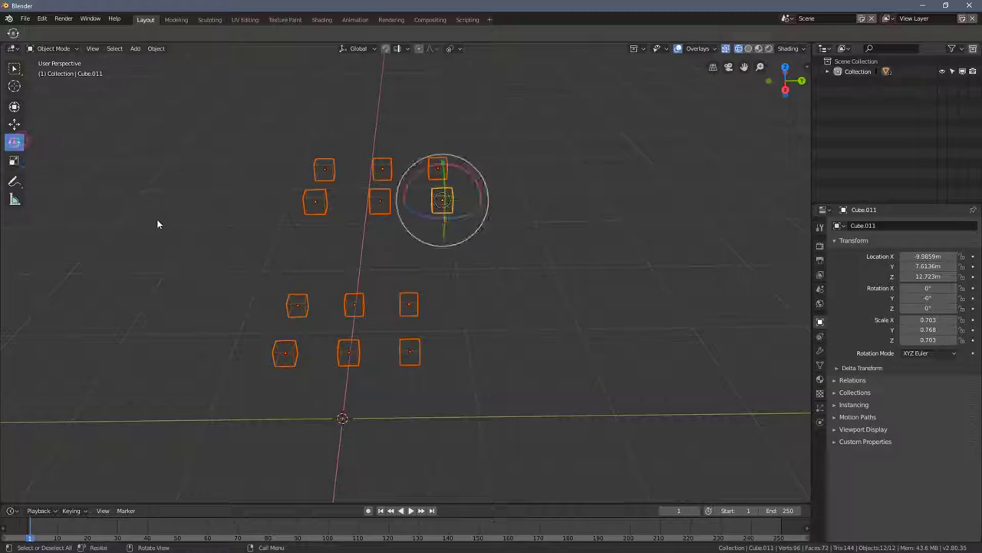
left_click(355, 305, "shift")
middle_click_drag(355, 306, 453, 279)
key("r")
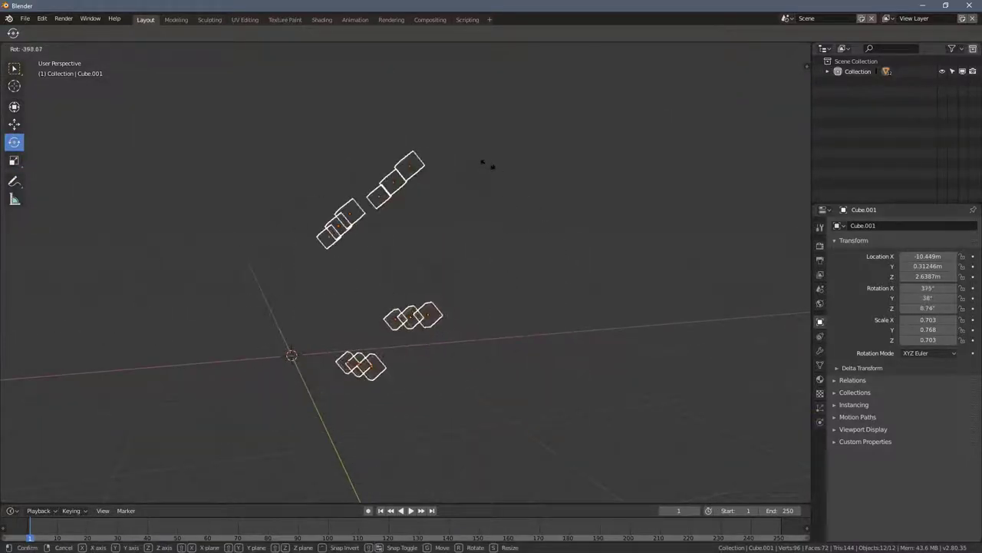
key("r")
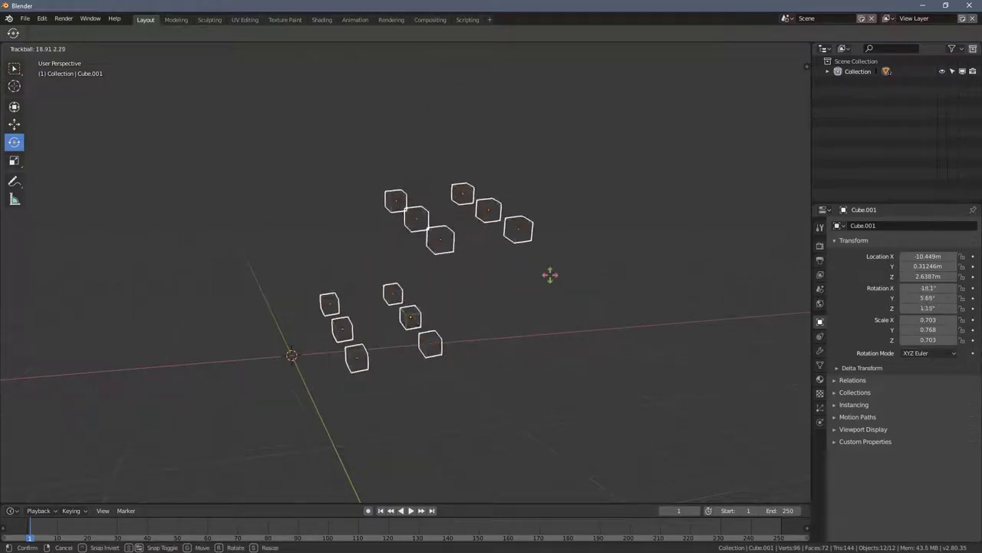
right_click(435, 190)
Make the upper back-middle cube active and try a trackball rotation of all cubes around it, cancelling the rotation
middle_click_drag(330, 153, 432, 207)
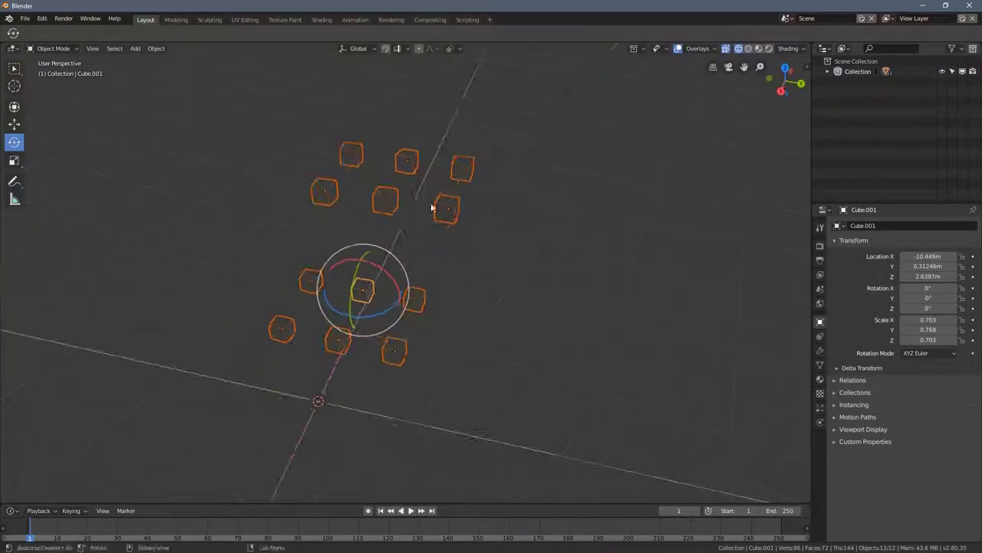
left_click(407, 164, "shift")
middle_click_drag(409, 246, 481, 225)
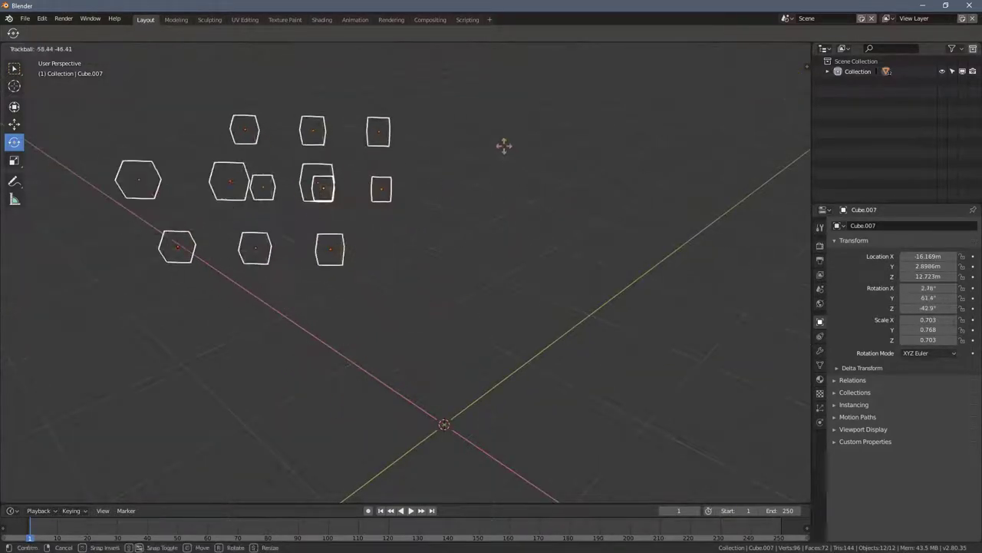
key("Escape")
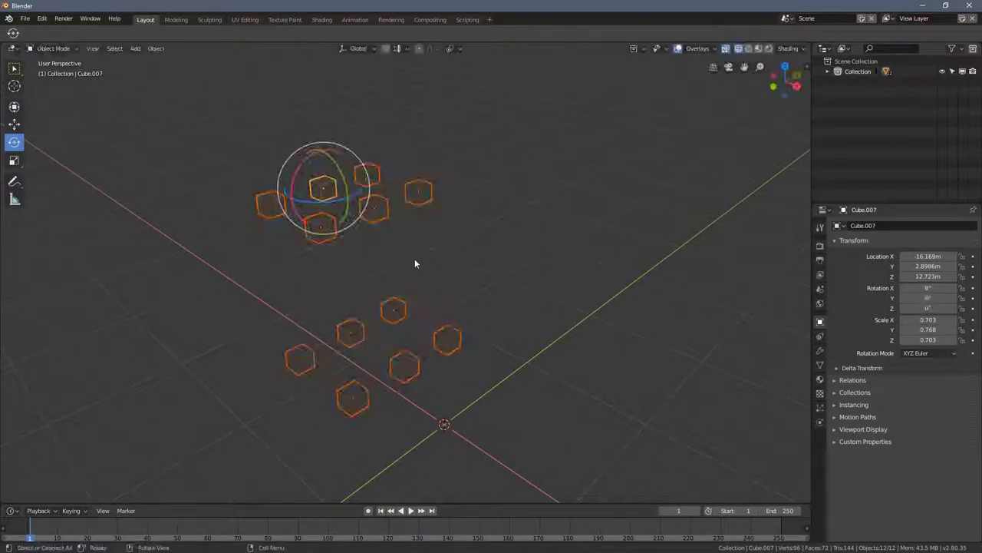
Make the lower front-left cube active and try rotating the twelve cubes around it, cancelling the rotation
middle_click_drag(414, 262, 421, 293)
left_click(400, 294)
middle_click_drag(364, 285, 511, 164)
key("r")
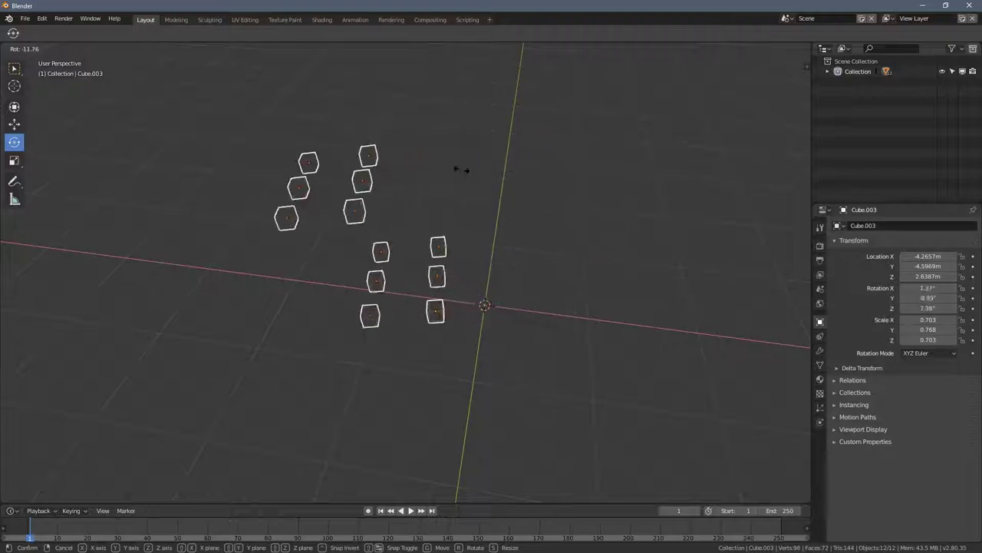
right_click(462, 181)
Try scaling the twelve cubes relative to the active lower front-left cube and cancel the scaling
middle_click_drag(629, 246, 470, 289)
scroll(470, 289, "up", 3)
left_click(13, 160)
middle_click_drag(264, 264, 396, 322)
key("s")
key("Escape")
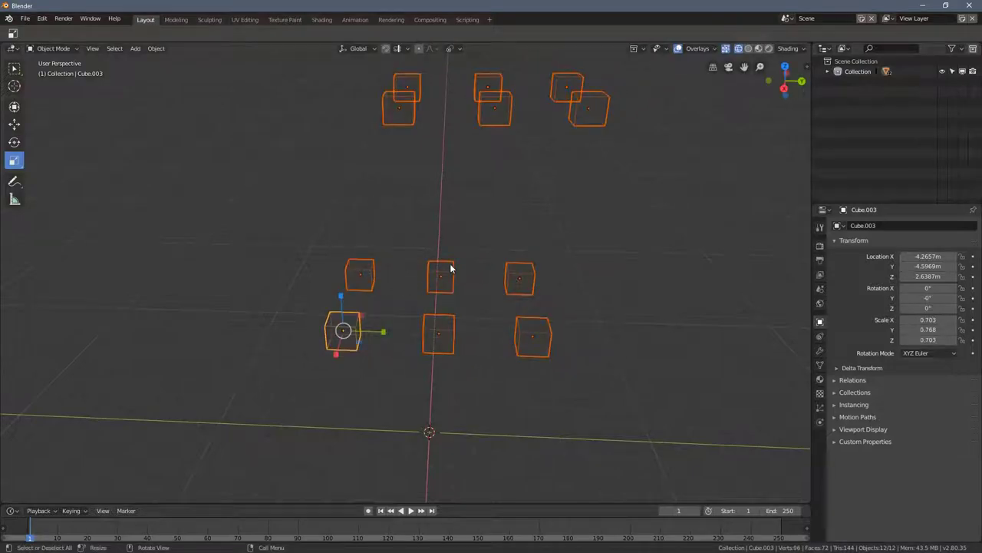
Set the pivot point to Individual Origins and enlarge the cubes to a scale of about 1.265, 1.383, 1.265
middle_click_drag(452, 266, 452, 237)
left_click(452, 48)
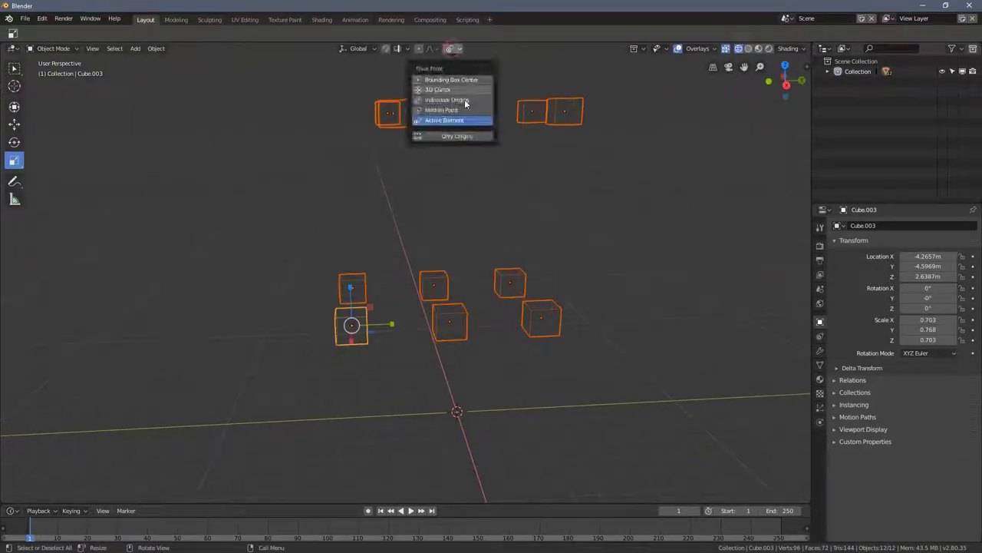
left_click(463, 101)
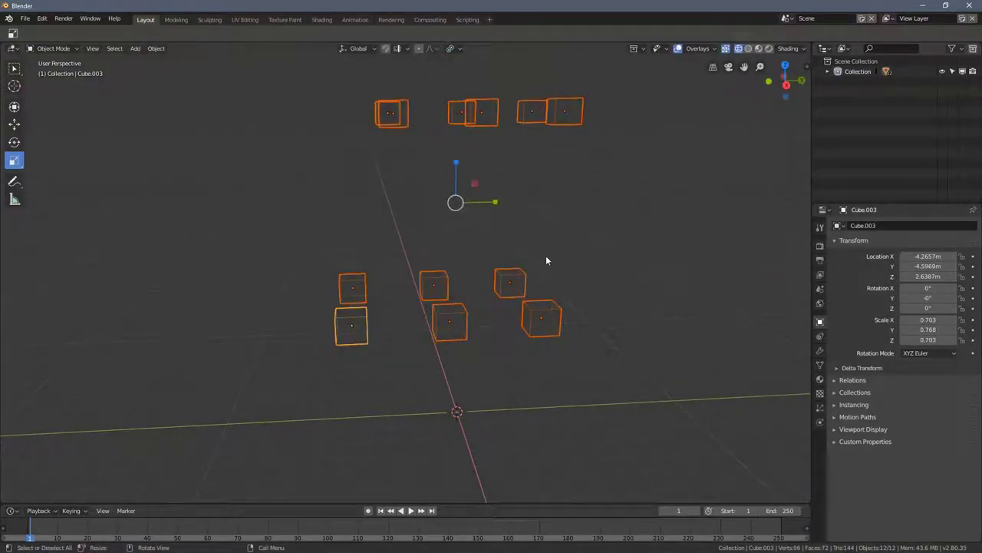
left_click_drag(536, 252, 601, 292)
Switch the viewport shading to Solid and view the enlarged cubes from several angles
middle_click_drag(420, 241, 542, 251)
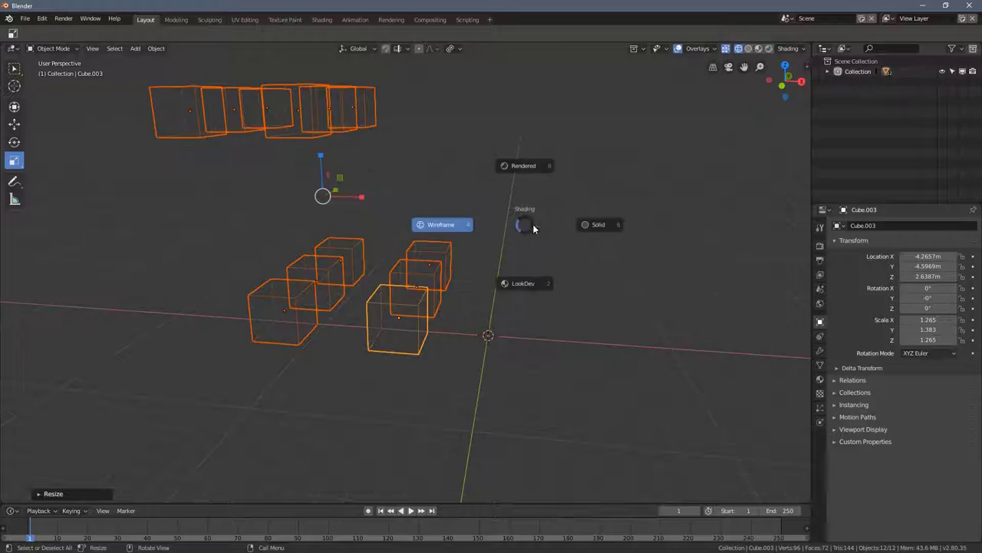
left_click(598, 225)
middle_click_drag(598, 224, 493, 414)
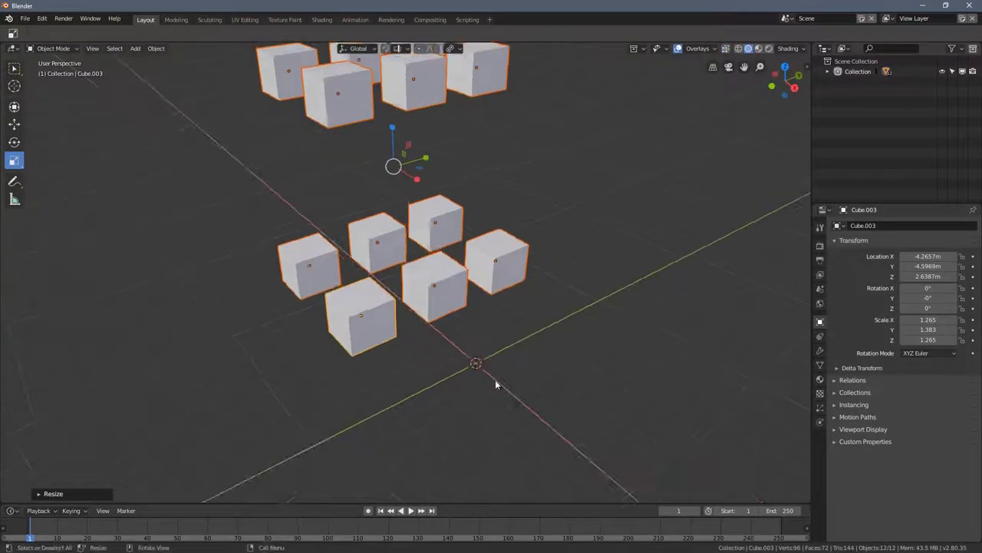
middle_click_drag(396, 295, 461, 276)
Scale the twelve cubes down around their individual origins to a scale of about 1.005, 1.098, 1.005
key("s")
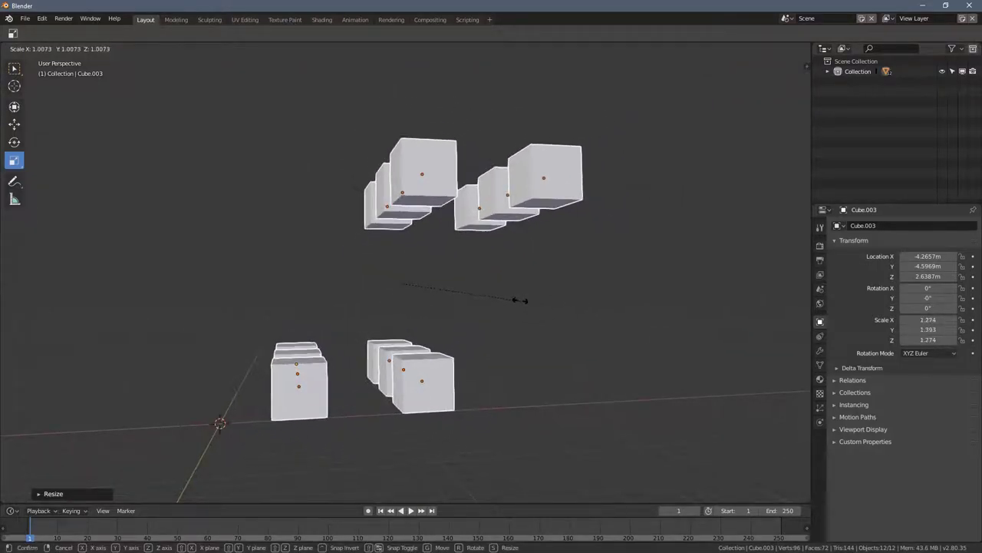
left_click(422, 269)
middle_click_drag(421, 269, 483, 315)
scroll(378, 357, "down", 3)
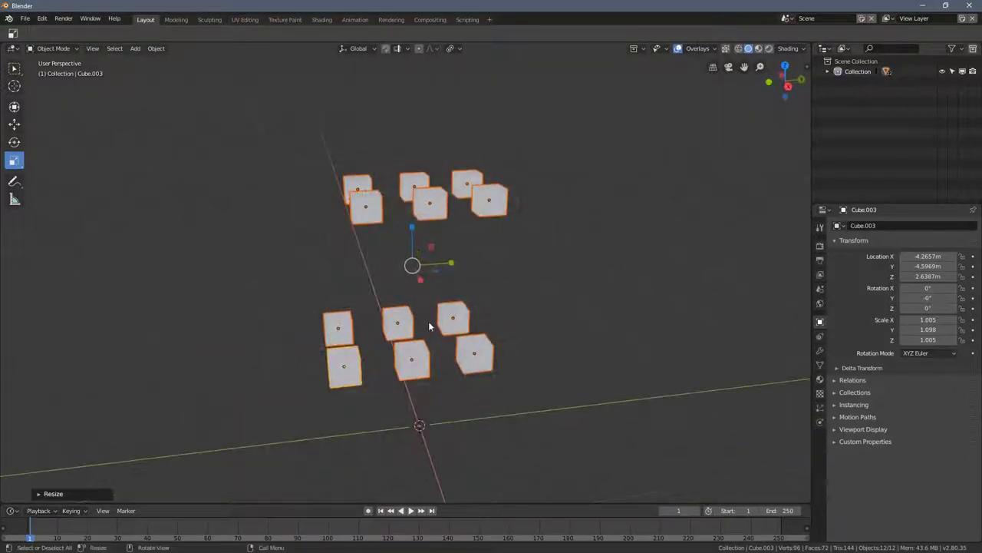
Set the pivot point for the twelve selected cubes to Active Element using the pivot pie menu
scroll(429, 321, "up", 3)
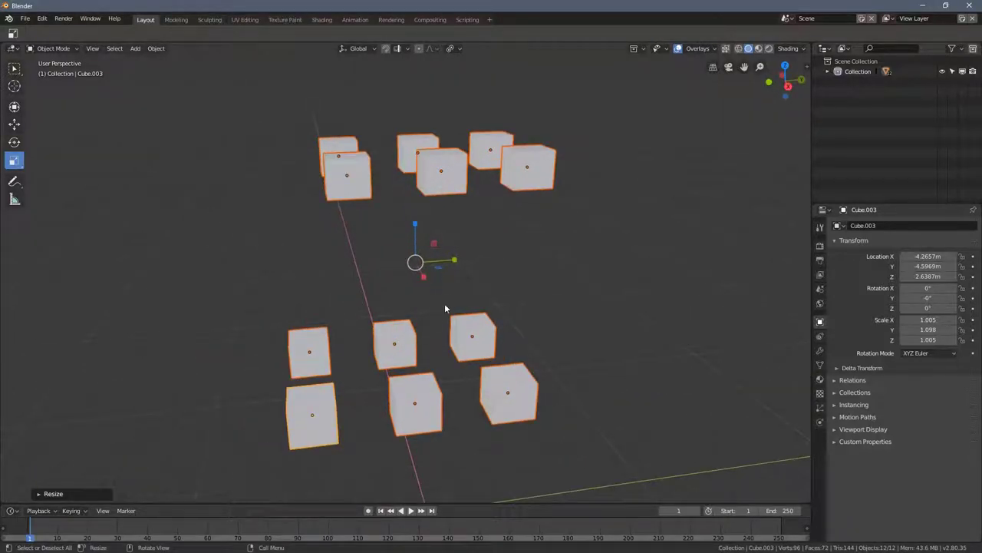
left_click(453, 49)
key("period")
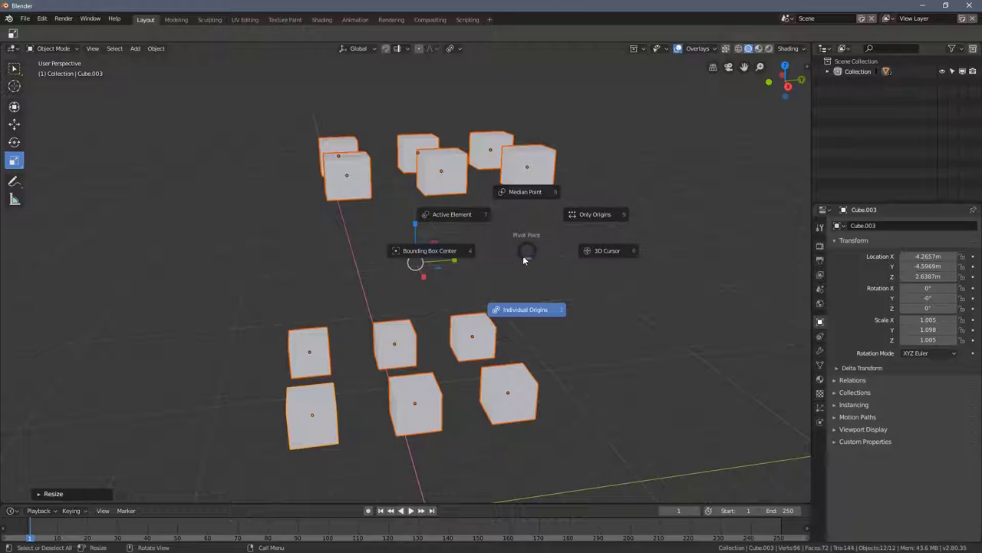
left_click(455, 235)
key("period")
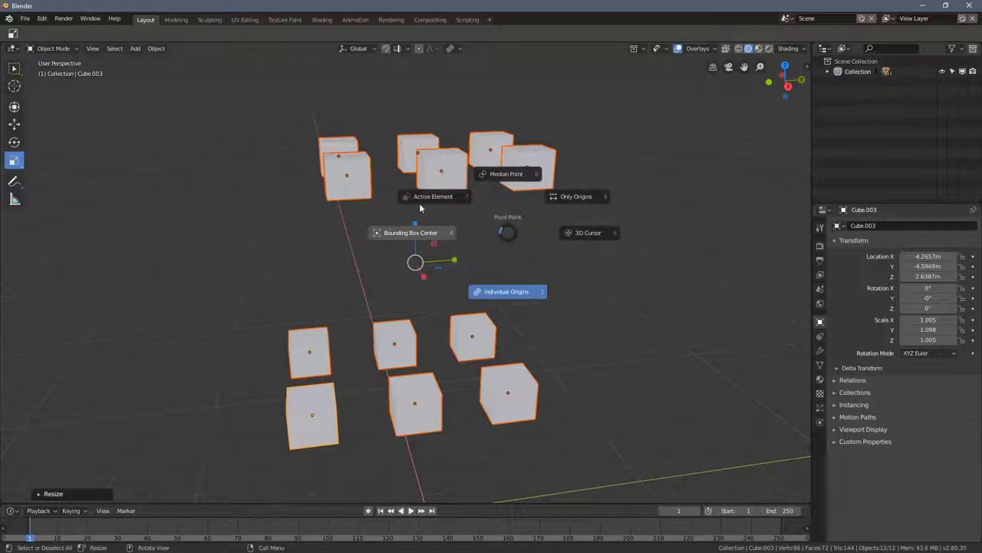
left_click(421, 202)
middle_click_drag(432, 197, 415, 215)
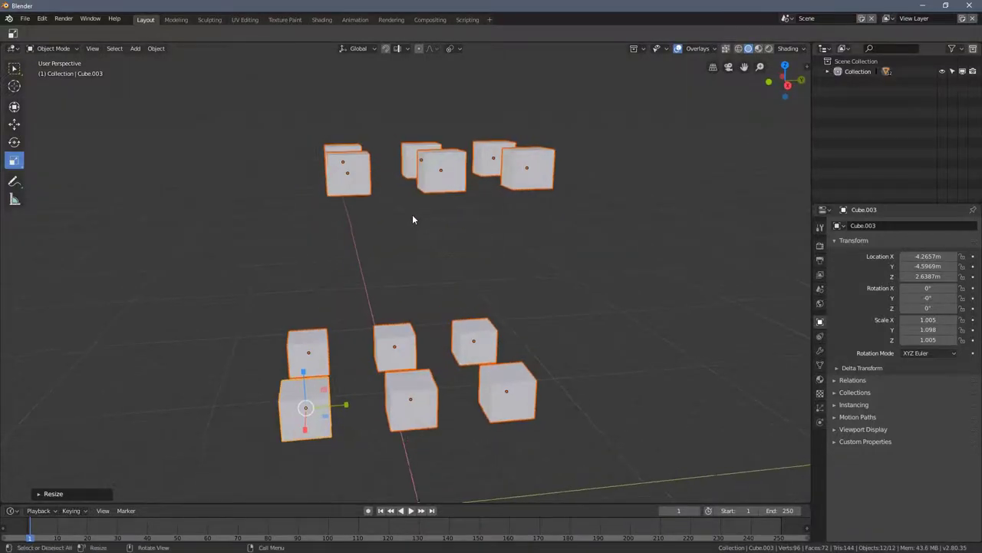
Set the pivot point to 3D Cursor and turn on Only Origins
key("period")
left_click(497, 224)
middle_click_drag(519, 309, 568, 338)
middle_click_drag(489, 268, 488, 237)
key("period")
left_click(576, 192)
scroll(489, 261, "up", 2)
Set the pivot point for the selected cubes back to Individual Origins
key("period")
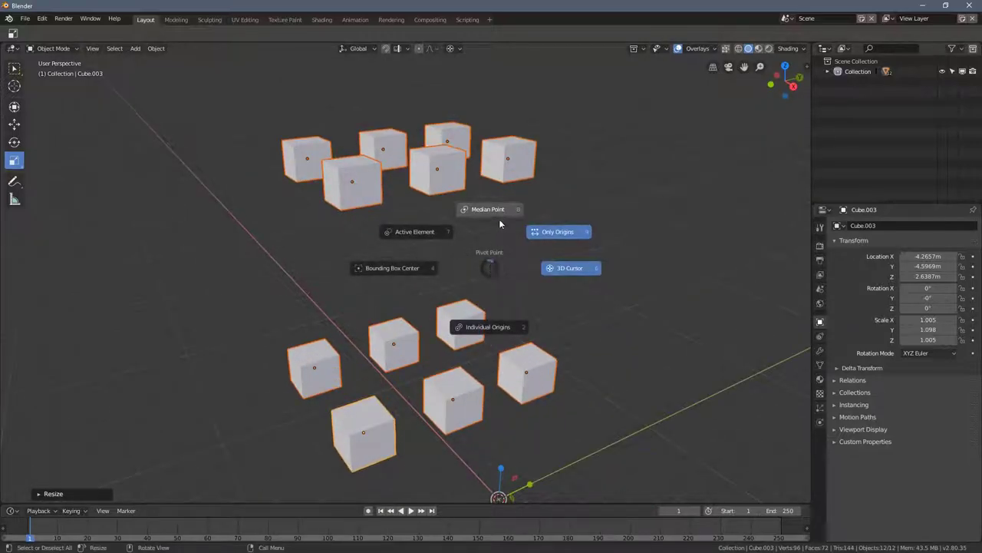
left_click(485, 329)
middle_click_drag(456, 281, 452, 154)
left_click(451, 49)
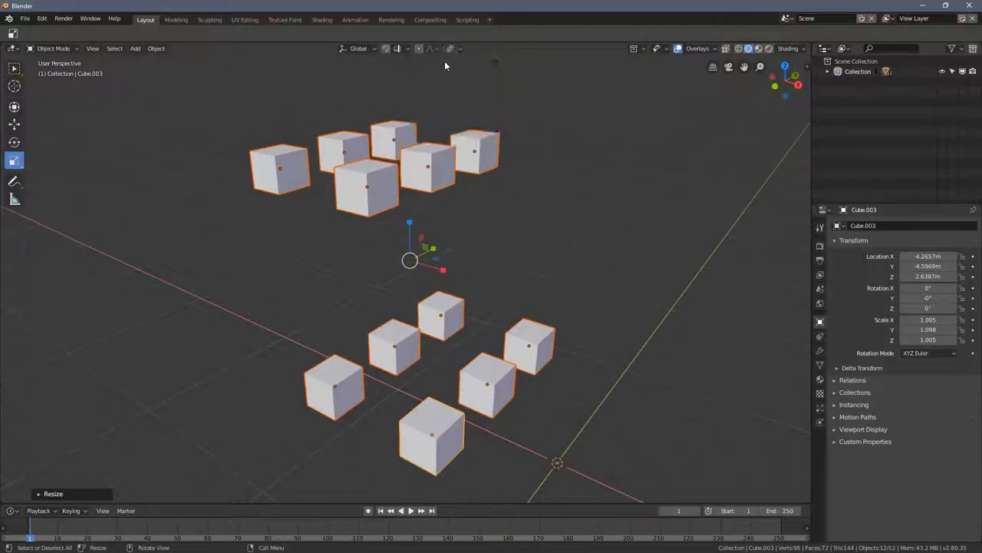
key("period")
left_click(441, 245)
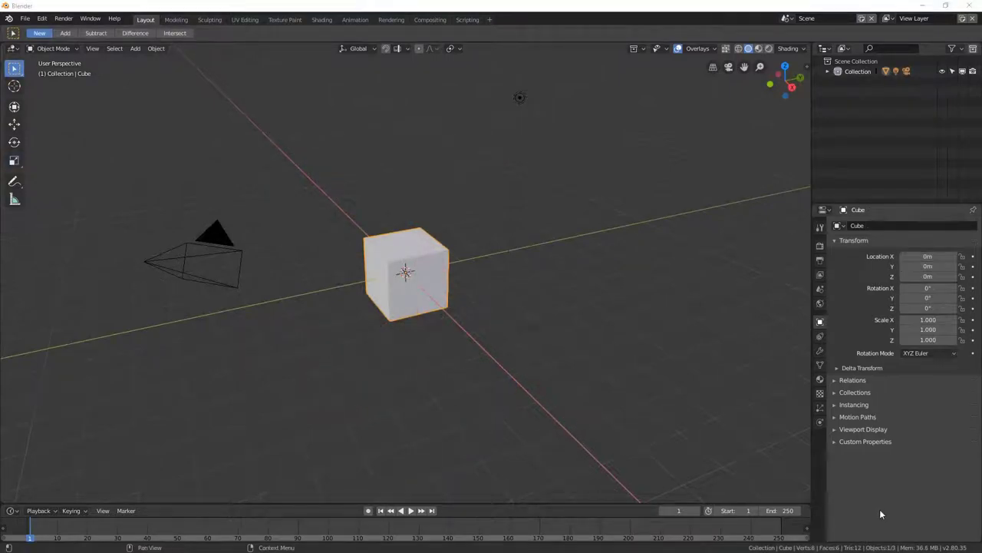
Widen the viewport toolbar so that the tools are listed with their names
middle_click_drag(439, 265, 443, 289)
middle_click_drag(373, 263, 324, 249, "shift")
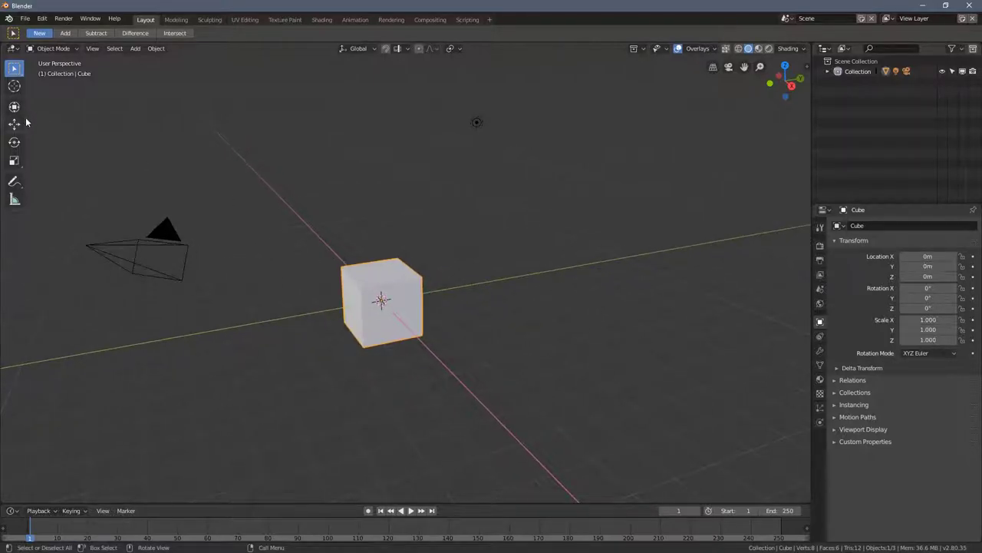
left_click_drag(27, 114, 77, 111)
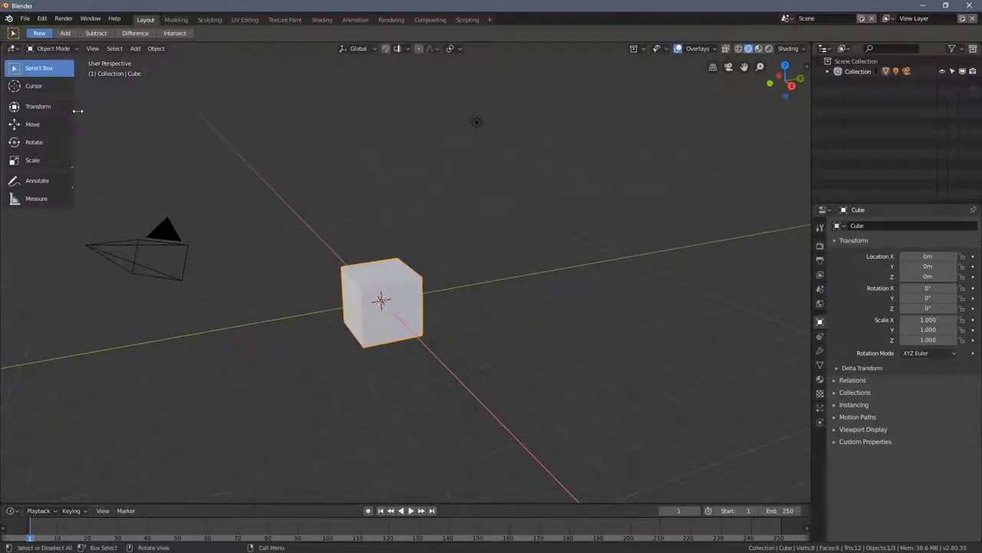
Delete the camera and the light from the default scene
left_click(170, 238)
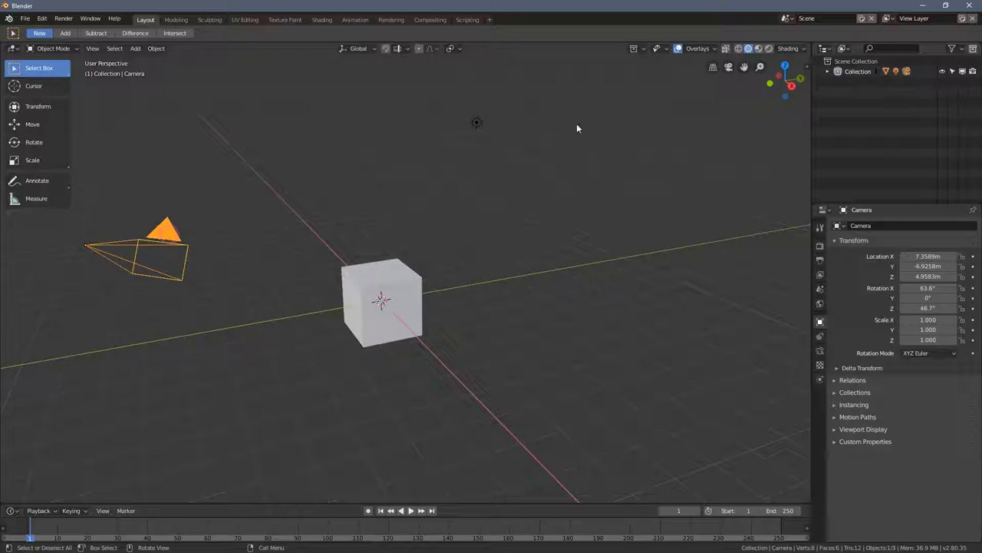
left_click(476, 122, "shift")
key("x")
left_click(390, 204)
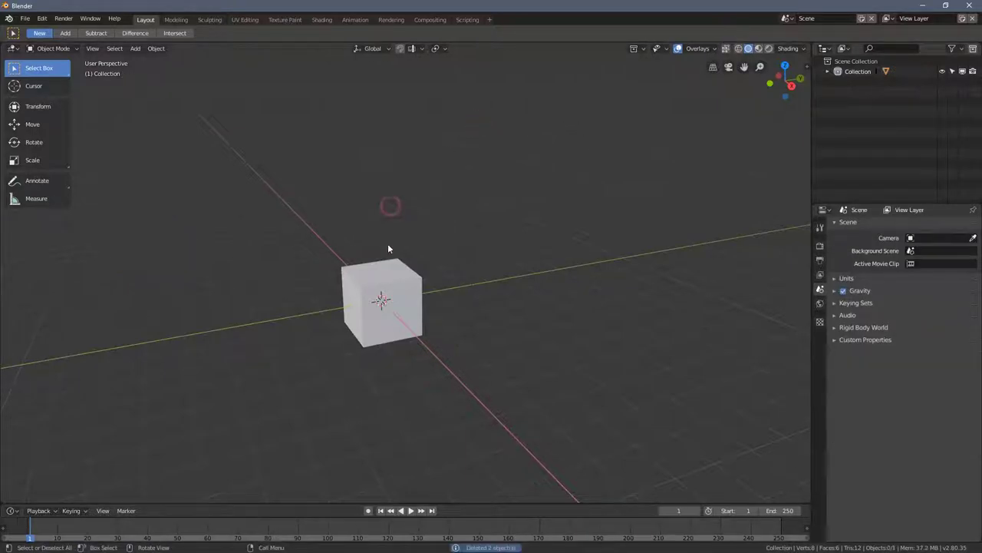
Stretch the default cube into a block with a scale of about 1.172 along X and 3.816 along Y
middle_click_drag(144, 185, 363, 261)
left_click(349, 215)
middle_click_drag(349, 215, 369, 261)
left_click(50, 156)
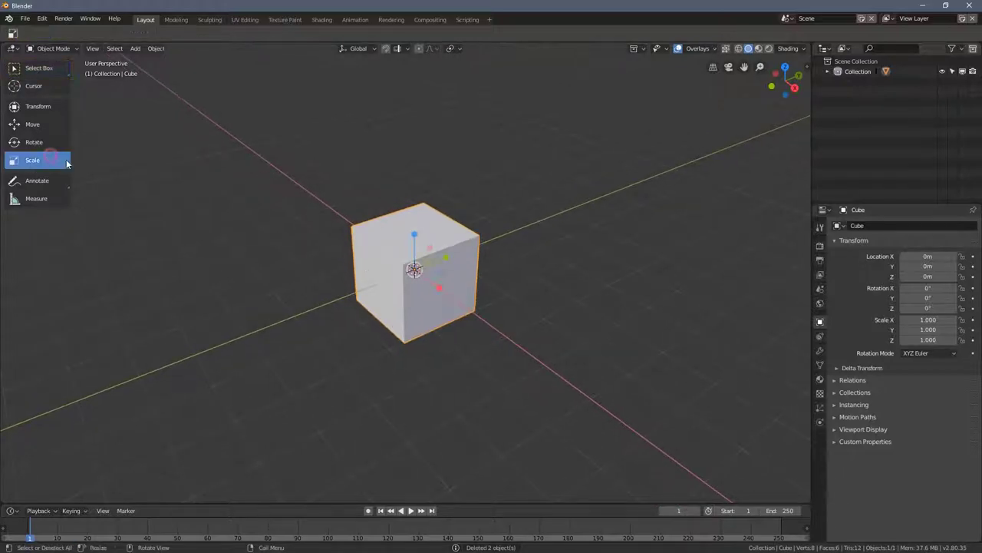
left_click_drag(446, 258, 529, 227)
left_click_drag(441, 290, 424, 285)
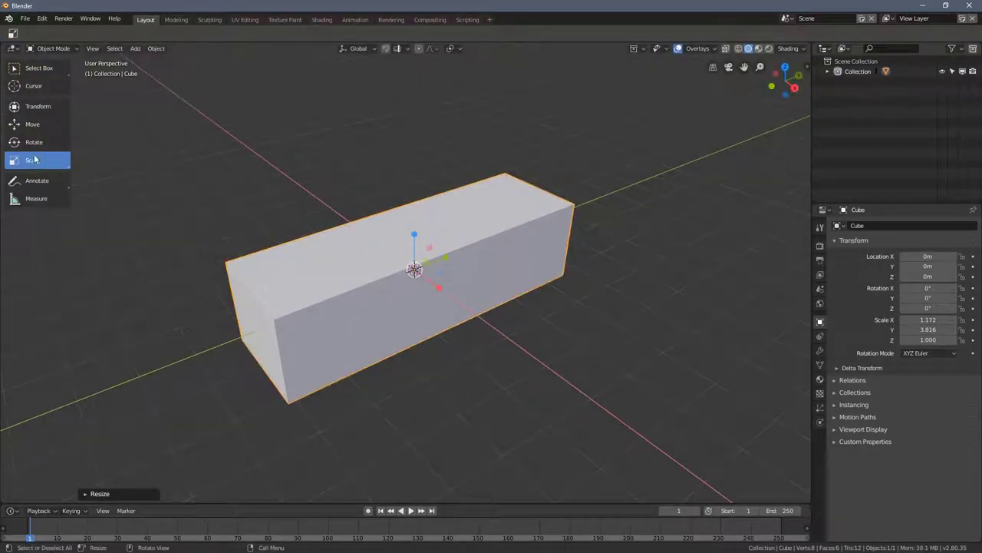
Rotate the block freely to about -47°, -12.7°, 48.2°
left_click(33, 142)
mouse_move(399, 269)
middle_mouse_down()
mouse_move(434, 303)
mouse_move(402, 281)
middle_mouse_up()
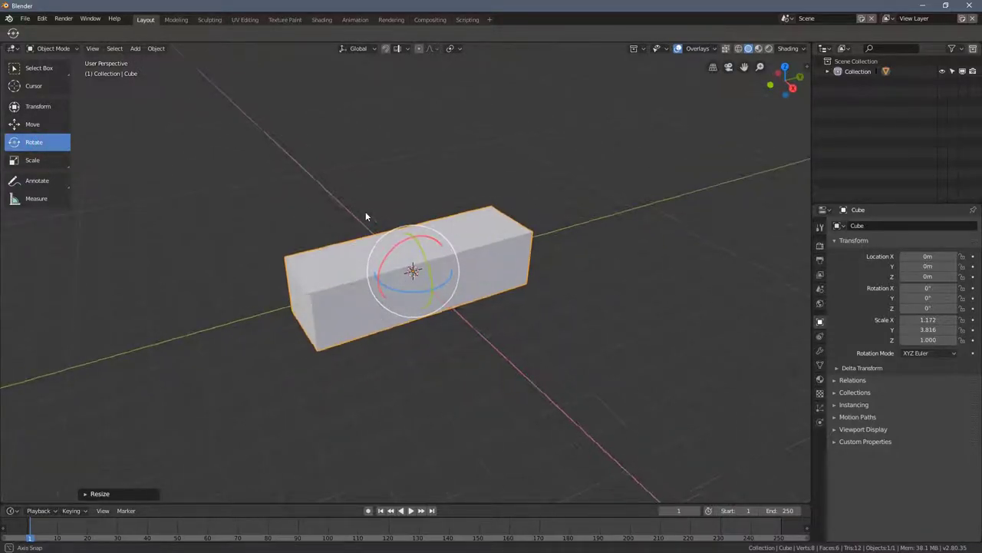
left_click_drag(413, 270, 535, 284)
mouse_move(535, 284)
middle_mouse_down()
mouse_move(486, 310)
mouse_move(388, 278)
mouse_move(419, 312)
mouse_move(444, 310)
middle_mouse_up()
Try stretching the tilted block along the global Z axis and scaling it uniformly, and undo the scaling
left_click(50, 163)
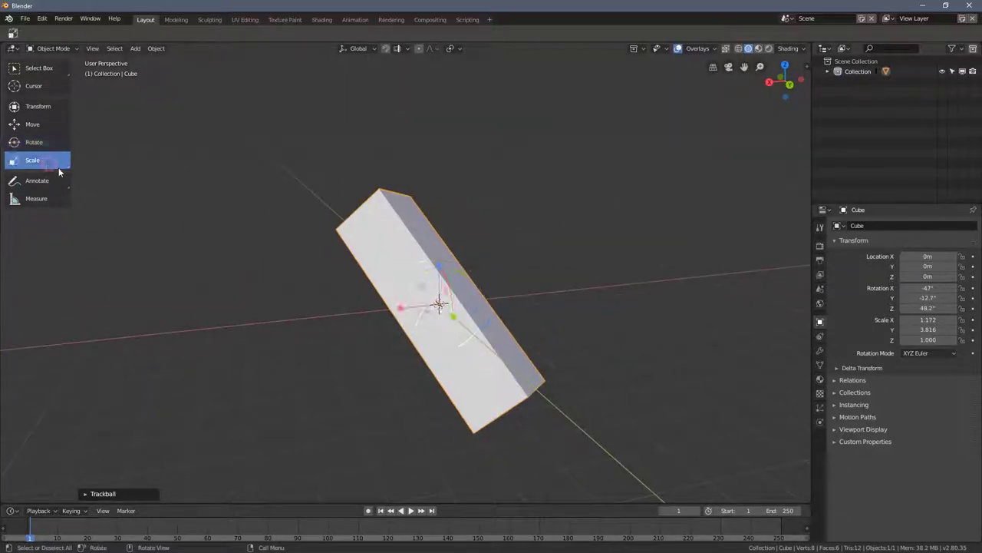
middle_click_drag(410, 278, 445, 272)
left_click_drag(439, 263, 446, 220)
middle_click_drag(445, 220, 409, 323)
key("s")
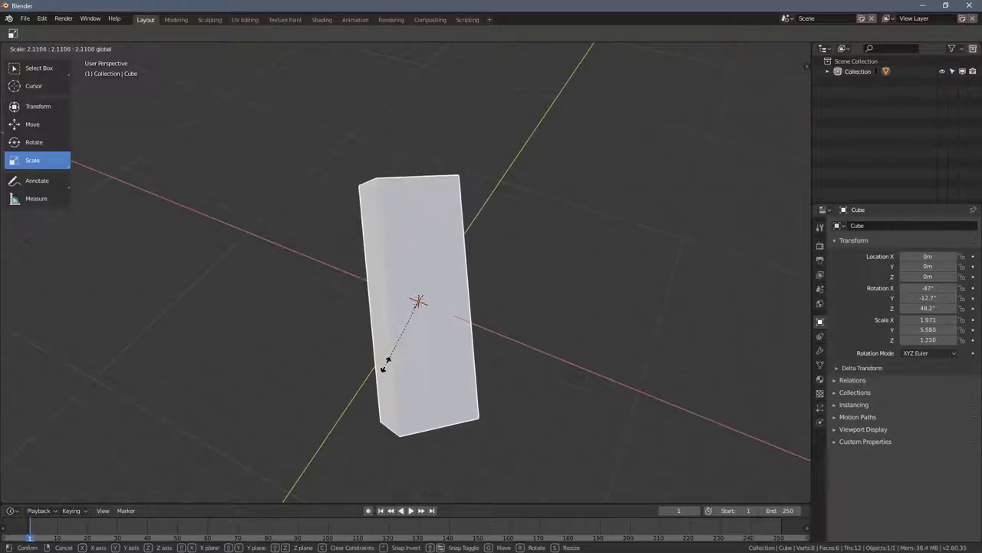
left_click(385, 358)
middle_click_drag(367, 284, 528, 285)
key("ctrl+z")
middle_click_drag(433, 291, 292, 292)
Rotate the block freely until it lies almost along the global Y axis, at about -1.59°, 3.99°, 1.5°
left_click(53, 143)
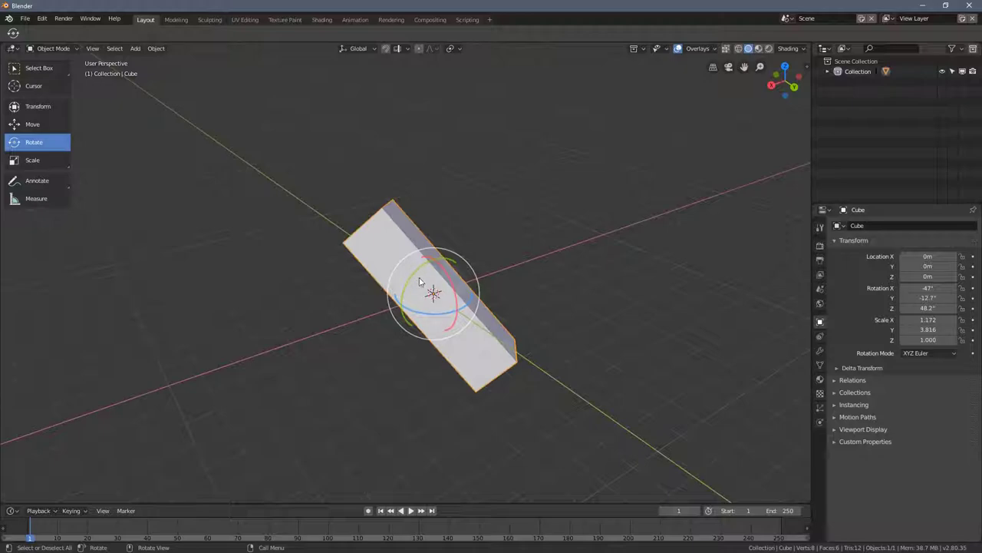
left_click_drag(420, 283, 450, 325)
middle_click_drag(451, 326, 452, 285)
left_click_drag(453, 286, 405, 284)
Stretch the block along the global Y axis to a Y scale of about 10.398
left_click(32, 160)
mouse_move(455, 315)
left_mouse_down()
mouse_move(474, 339)
mouse_move(465, 331)
left_mouse_up()
middle_click_drag(466, 331, 502, 335)
scroll(503, 335, "down", 1)
Try rotating the long block freely and undo the recent rotations and stretching
left_click(33, 142)
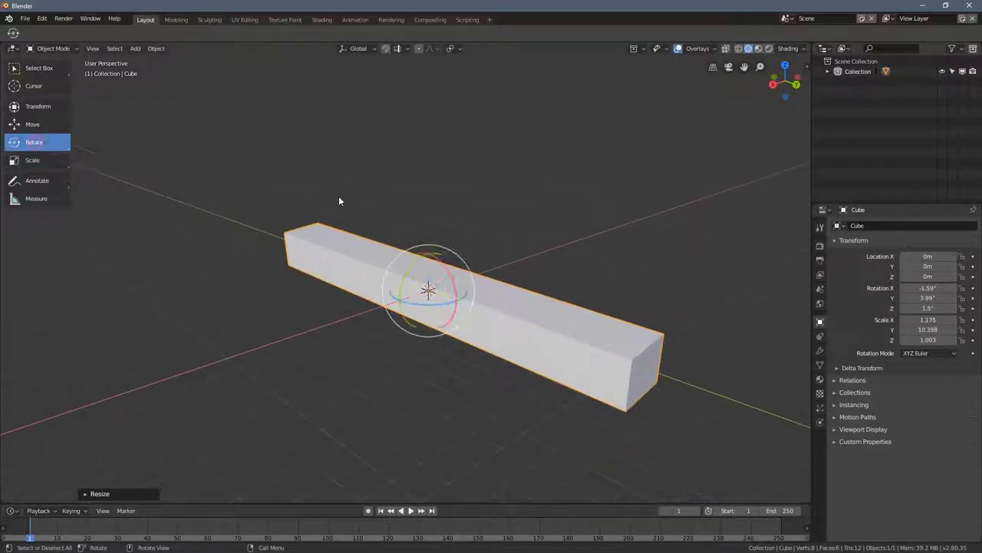
left_click_drag(430, 271, 477, 246)
key("ctrl+z")
key("ctrl+z")
middle_click_drag(514, 260, 393, 254)
left_click_drag(393, 254, 448, 266)
middle_click_drag(447, 265, 394, 183)
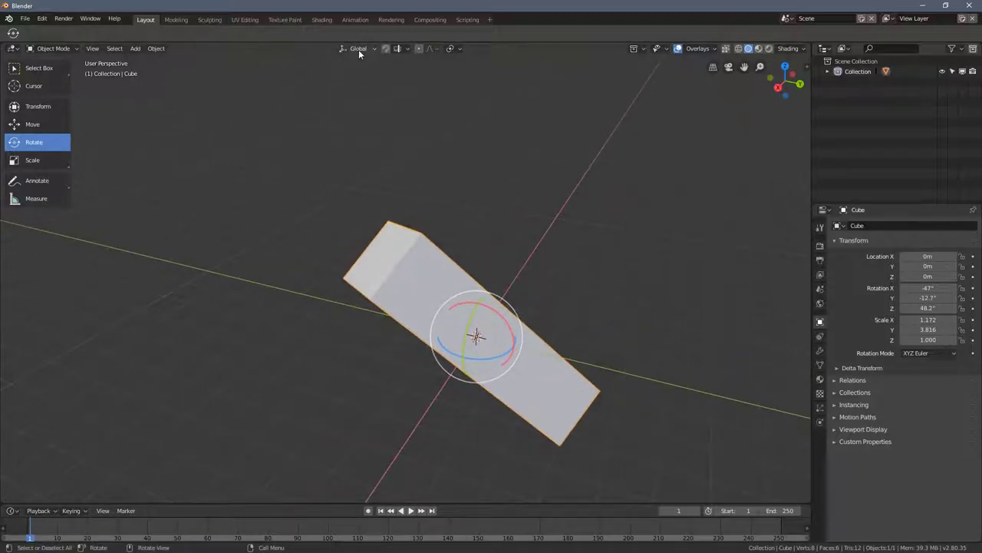
Set the transform orientation to Normal for the tilted block
left_click(452, 48)
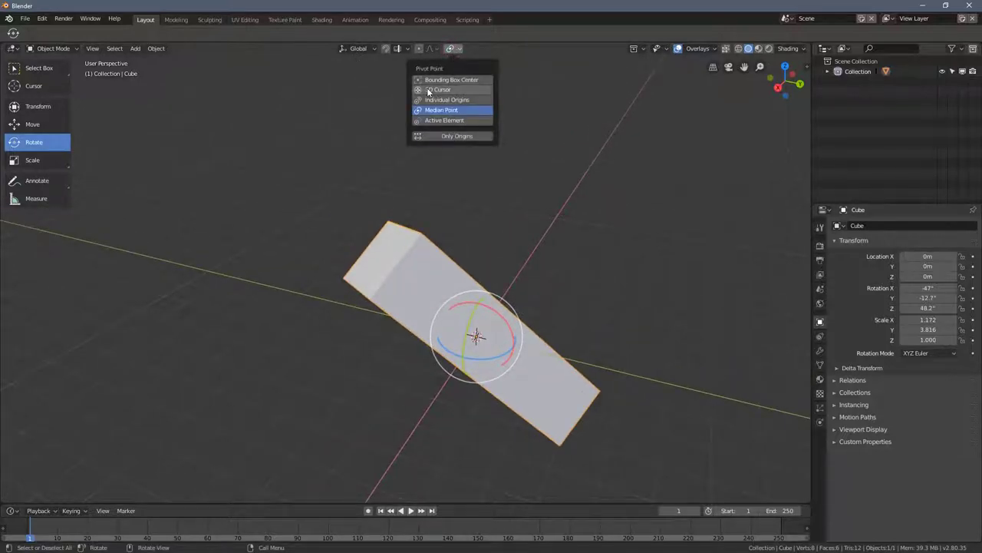
left_click(451, 49)
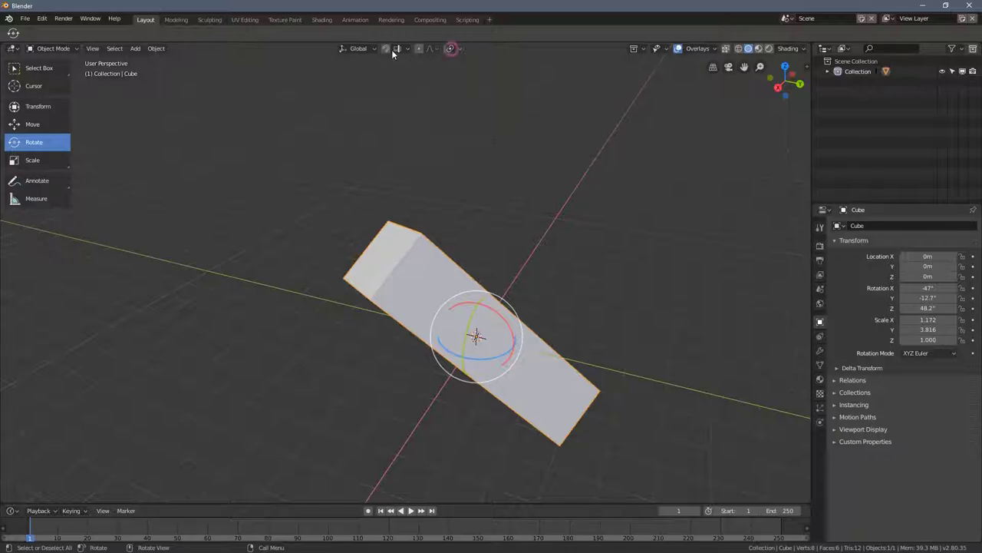
left_click(356, 48)
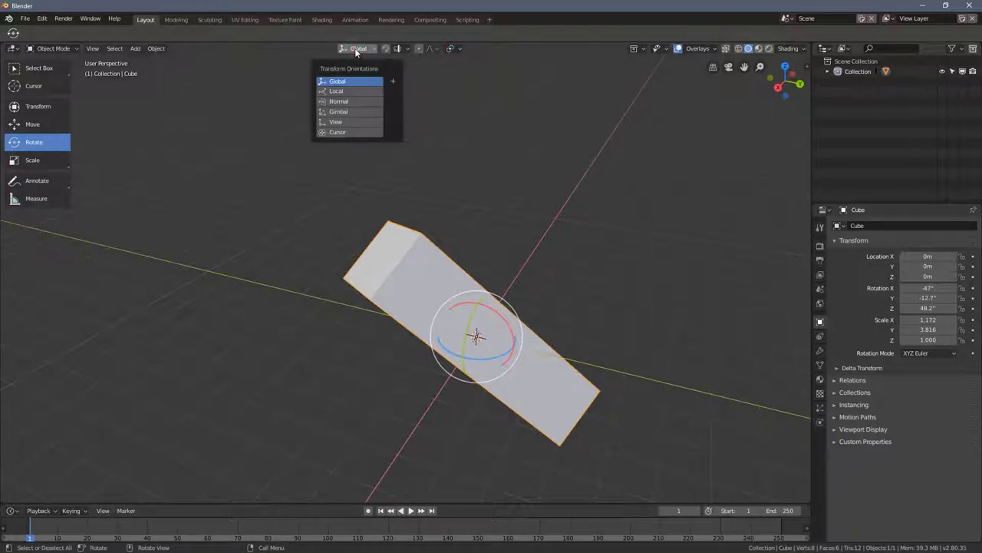
left_click(349, 104)
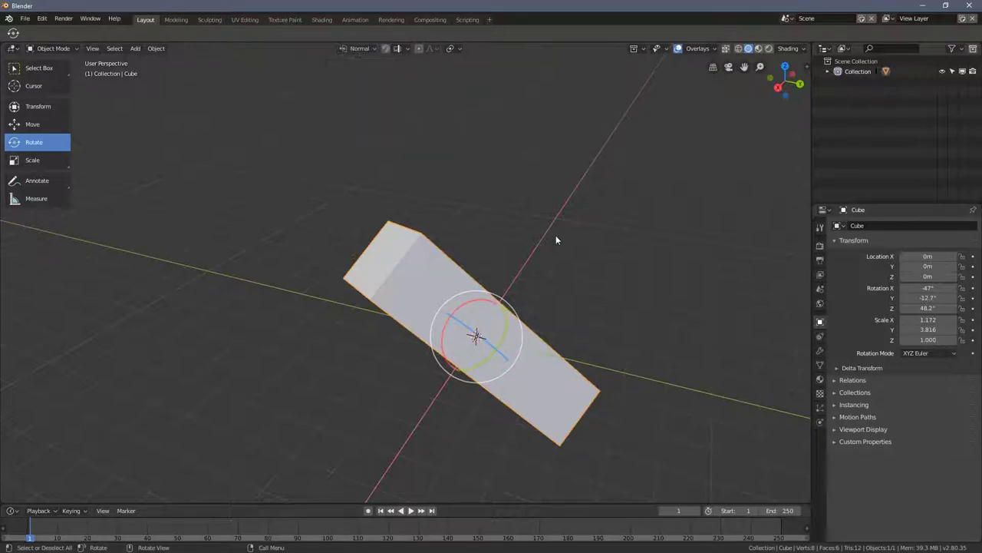
middle_click_drag(555, 235, 399, 372)
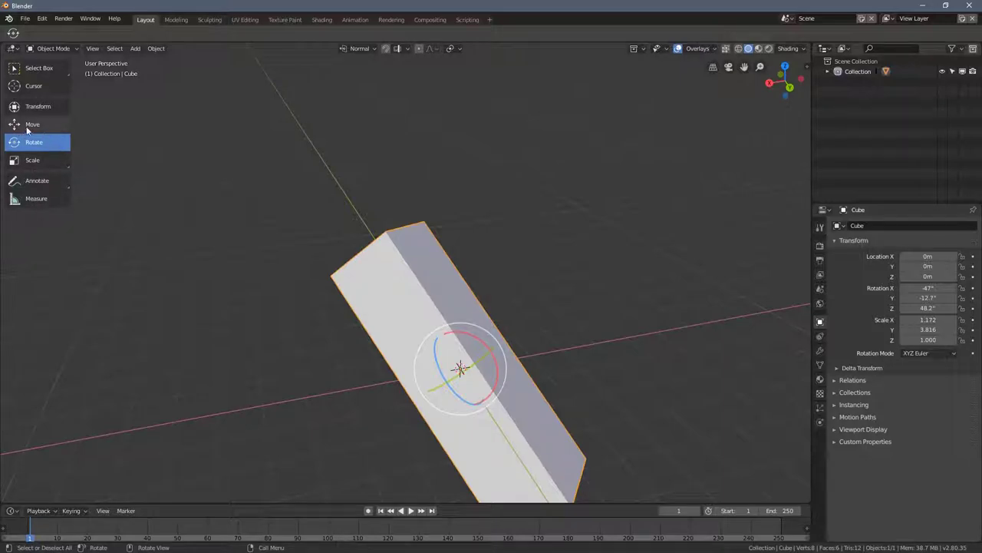
Move the block along its normal axes to a location of about 2.3853, -3.417, 4.2489 m
left_click(32, 127)
middle_click_drag(267, 297, 355, 308)
mouse_move(422, 243)
middle_mouse_down()
mouse_move(524, 195)
mouse_move(434, 258)
middle_mouse_up()
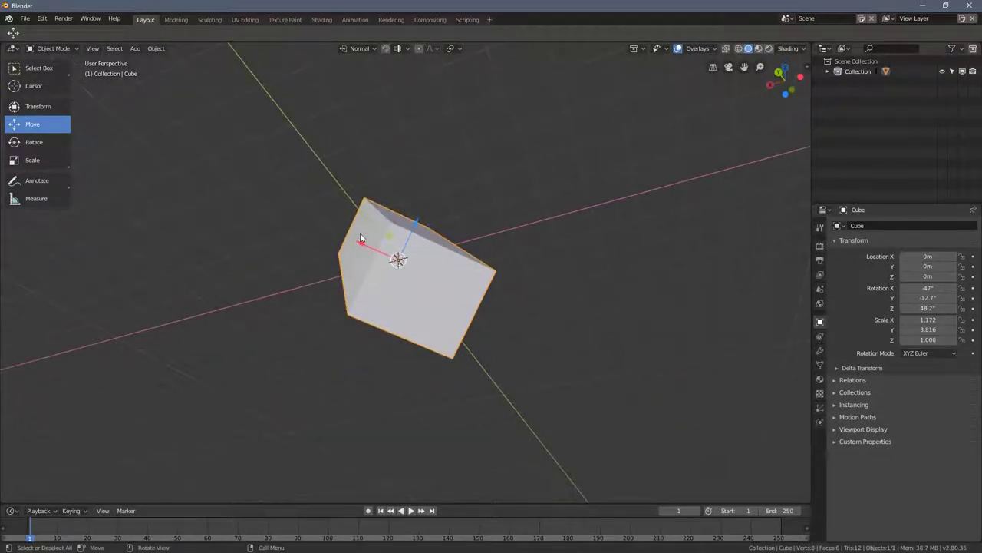
middle_click_drag(361, 238, 447, 313)
left_click_drag(436, 302, 338, 186)
scroll(371, 270, "down", 4)
left_click_drag(388, 254, 351, 215)
middle_click_drag(351, 214, 401, 243)
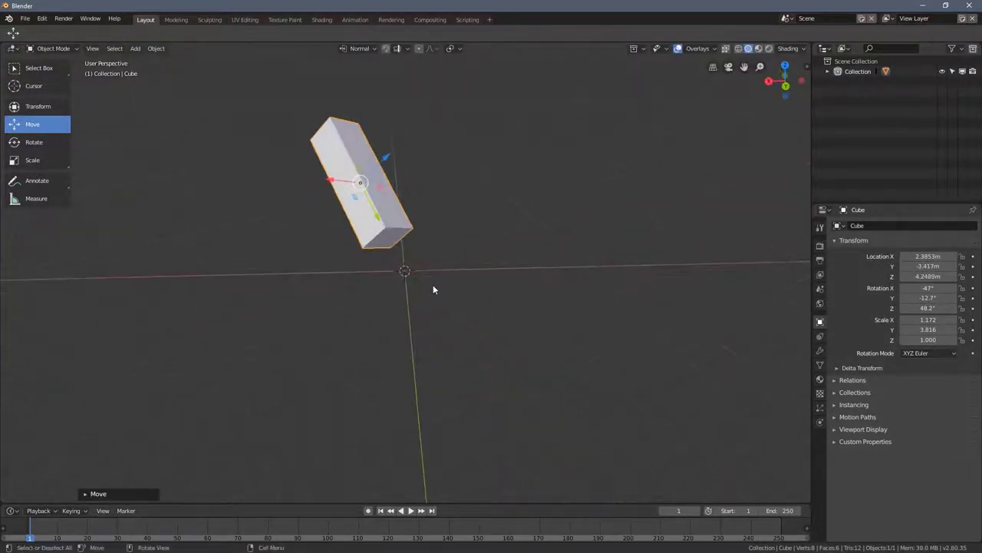
Move the block further along its normal axes to a location of about 4.2829, -2.4424, 3.9674 m
middle_click_drag(432, 287, 372, 217)
left_click_drag(372, 217, 338, 214)
middle_click_drag(383, 215, 535, 227)
mouse_move(363, 154)
left_mouse_down()
mouse_move(330, 194)
mouse_move(350, 168)
left_mouse_up()
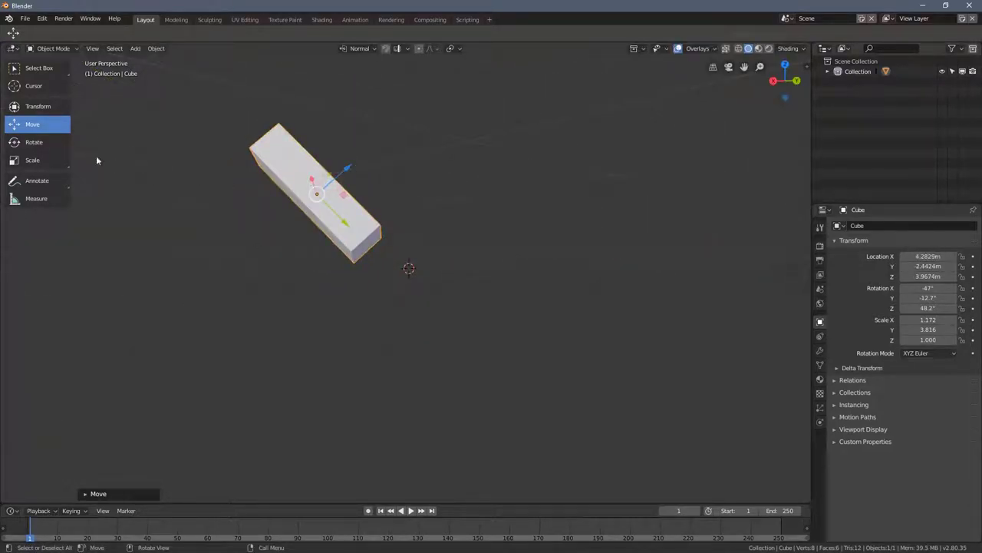
Rotate the block around its normal axes to about 51.1°, 58.5°, -427°
left_click(49, 143)
mouse_move(399, 268)
middle_mouse_down()
mouse_move(428, 214)
mouse_move(404, 250)
middle_mouse_up()
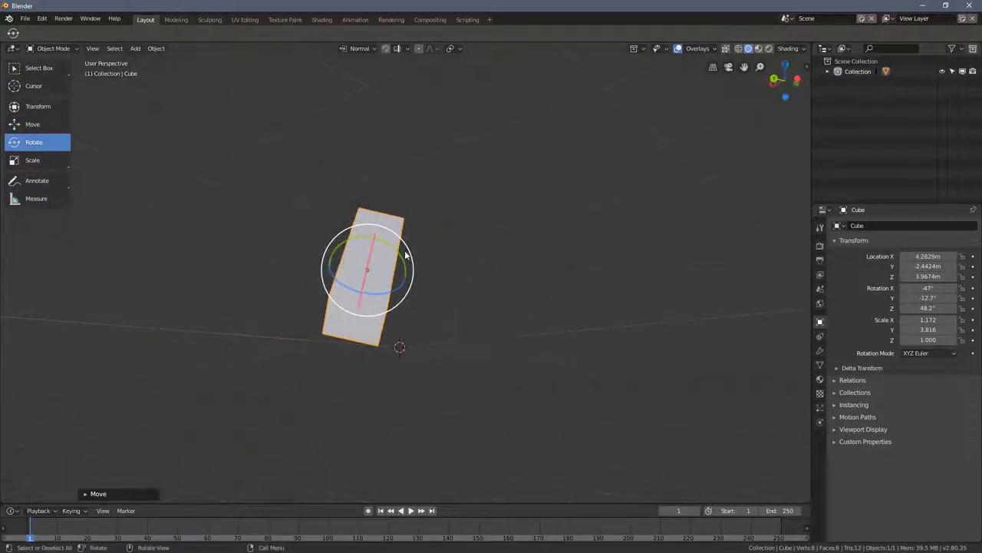
left_click_drag(404, 253, 496, 335)
middle_click_drag(496, 335, 377, 325)
left_click_drag(551, 268, 388, 257)
middle_click_drag(388, 258, 528, 332)
left_click_drag(379, 231, 383, 213)
Move the rotated block along its normal X axis to about 1.649, -1.2764, 2.6824 m
middle_click_drag(73, 155, 64, 122)
left_click(64, 123)
left_click_drag(302, 194, 353, 244)
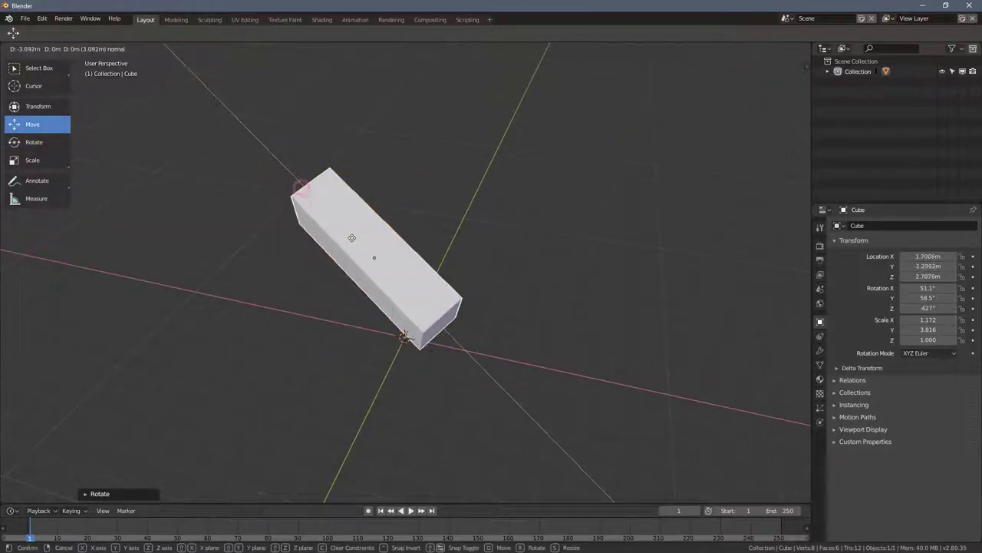
Scale the block along its normal axes to about 0.598, 8.501, 1.069
left_click(53, 161)
middle_click_drag(219, 232, 342, 265)
left_click_drag(342, 268, 298, 244)
middle_click_drag(301, 247, 462, 299)
left_click_drag(366, 272, 286, 228)
middle_click_drag(285, 228, 370, 282)
left_click_drag(358, 310, 355, 306)
middle_click_drag(355, 305, 419, 272)
Try scaling the block uniformly, and enlarge it along its normal axes to a scale of about 0.598, 9.690, 1.890
key("s")
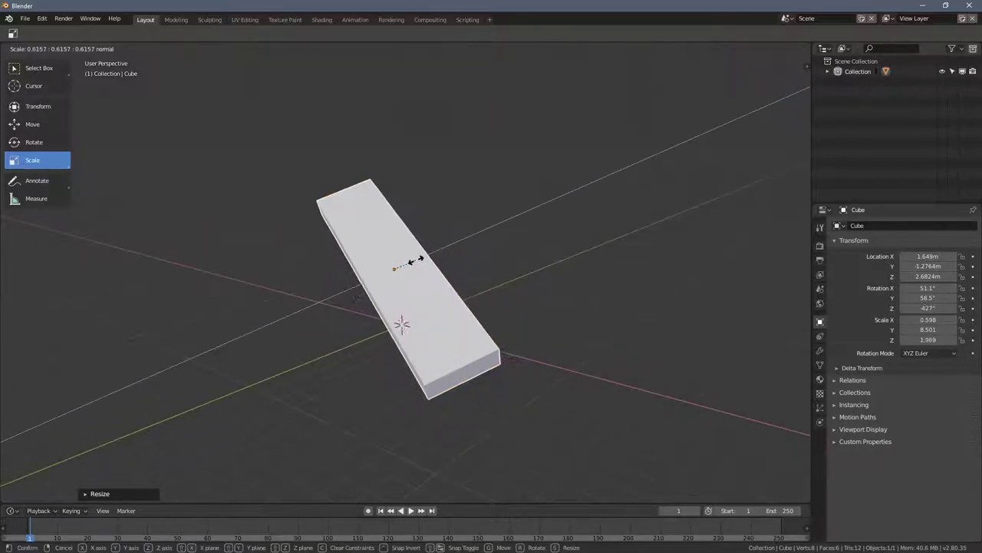
left_click_drag(416, 259, 415, 260)
middle_click_drag(353, 273, 434, 292)
left_click_drag(347, 256, 337, 237)
left_click(344, 244)
middle_click_drag(345, 244, 199, 265)
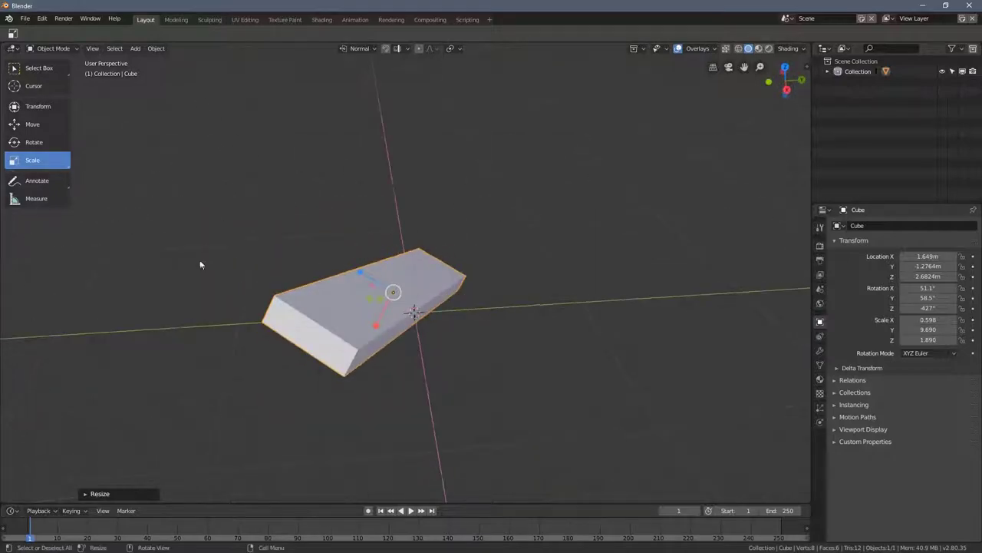
Rotate the flat block freely to about 283°, -57.7°, -274°
left_click(67, 146)
middle_click_drag(189, 217, 396, 286)
left_click_drag(396, 285, 351, 285)
middle_click_drag(510, 330, 425, 310)
left_click_drag(401, 279, 377, 264)
middle_click_drag(377, 263, 252, 242)
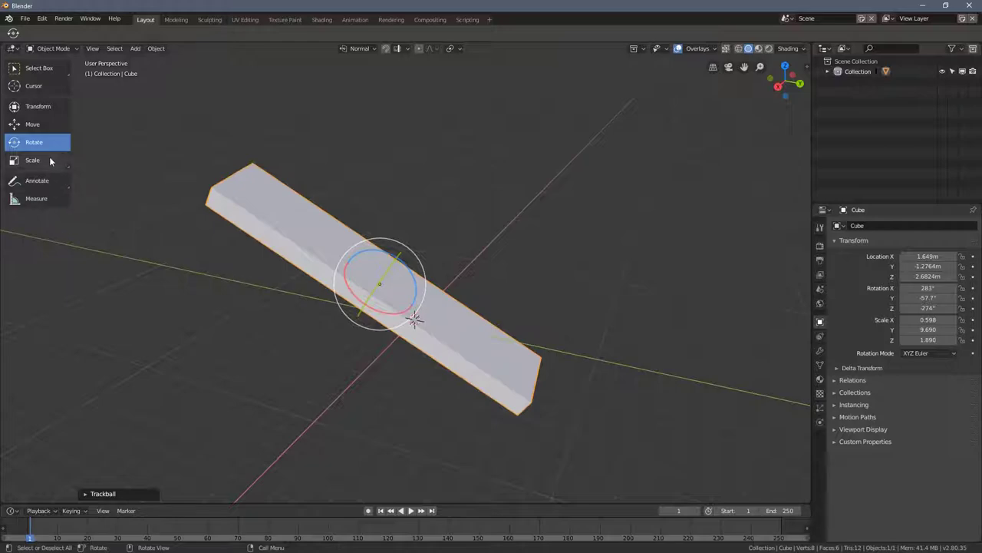
Shrink the block along its normal axes to a scale of about 5.175 in Y and 1.238 in Z
left_click(50, 160)
middle_click_drag(295, 275, 331, 261)
left_click_drag(426, 306, 405, 285)
middle_click_drag(406, 285, 369, 310)
left_click_drag(410, 268, 396, 266)
middle_click_drag(325, 228, 361, 237)
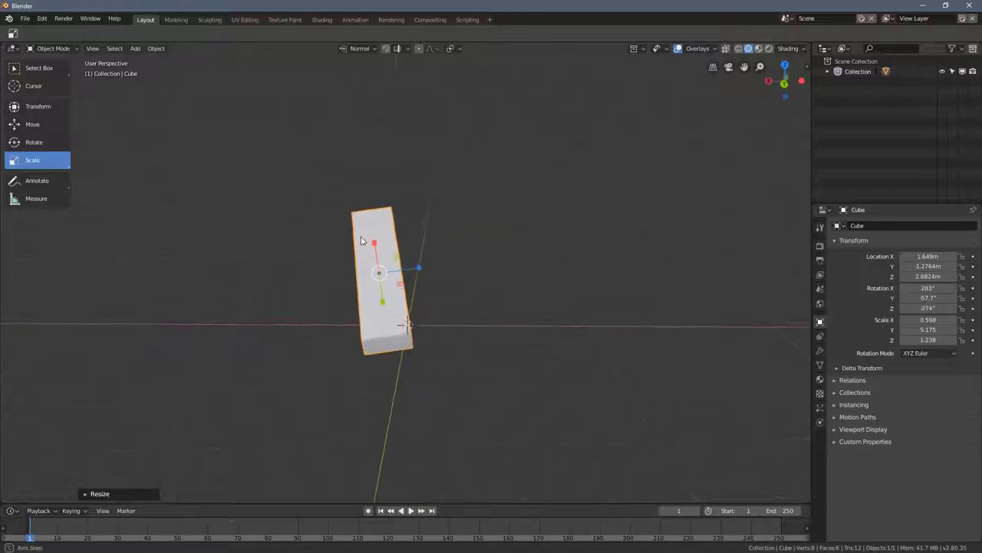
Examine the available transform orientation and pivot point options for the rotated block
left_click(37, 143)
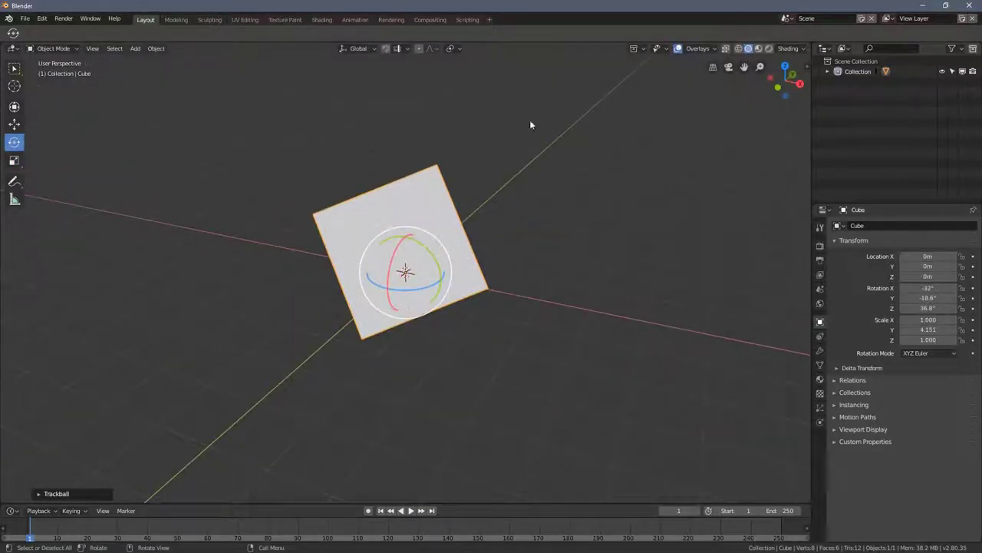
middle_click_drag(530, 124, 510, 140)
left_click(357, 48)
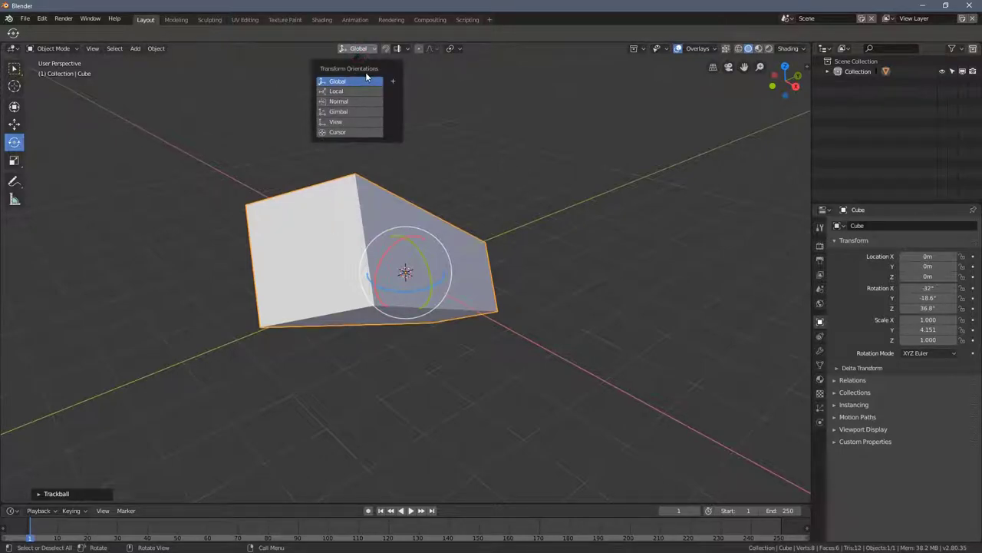
middle_click_drag(387, 179, 468, 196)
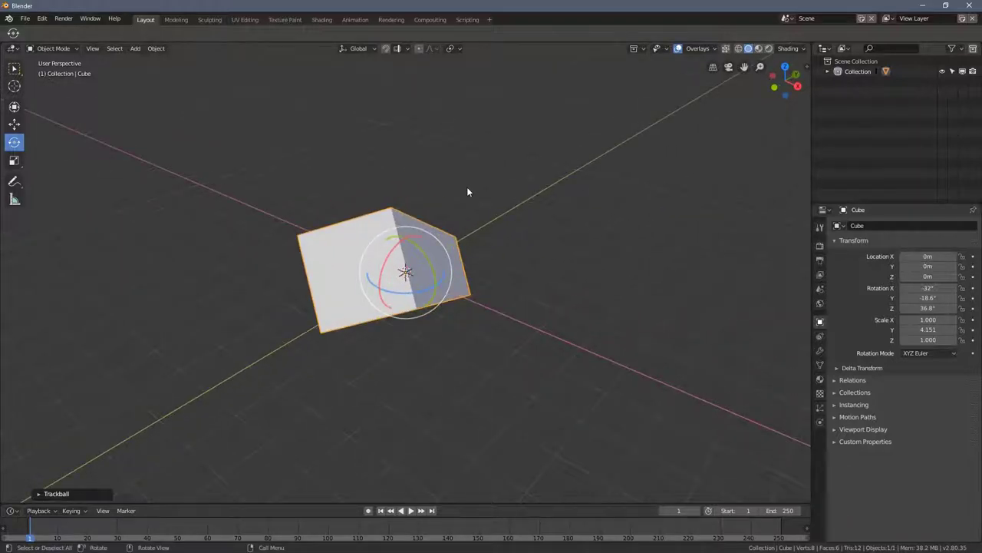
key("comma")
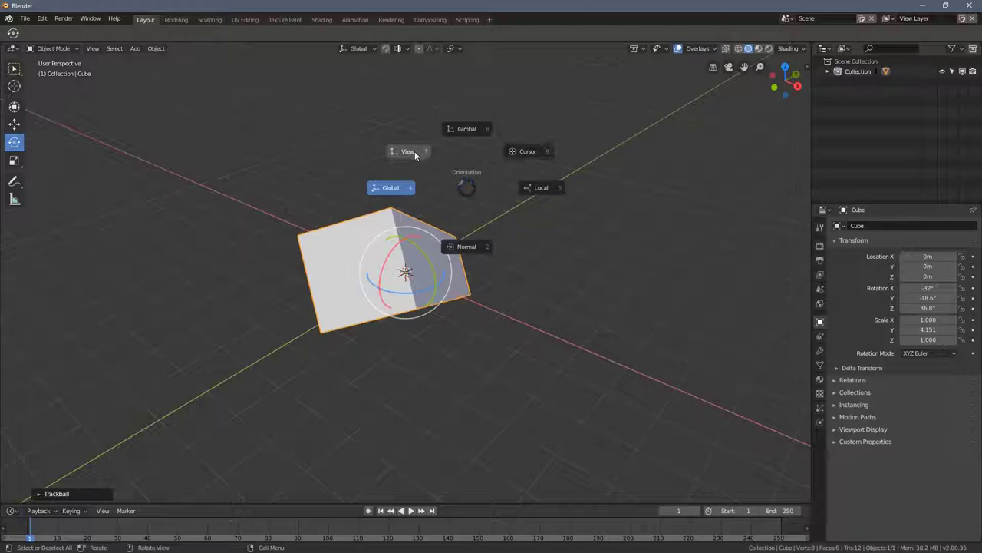
left_click(462, 199)
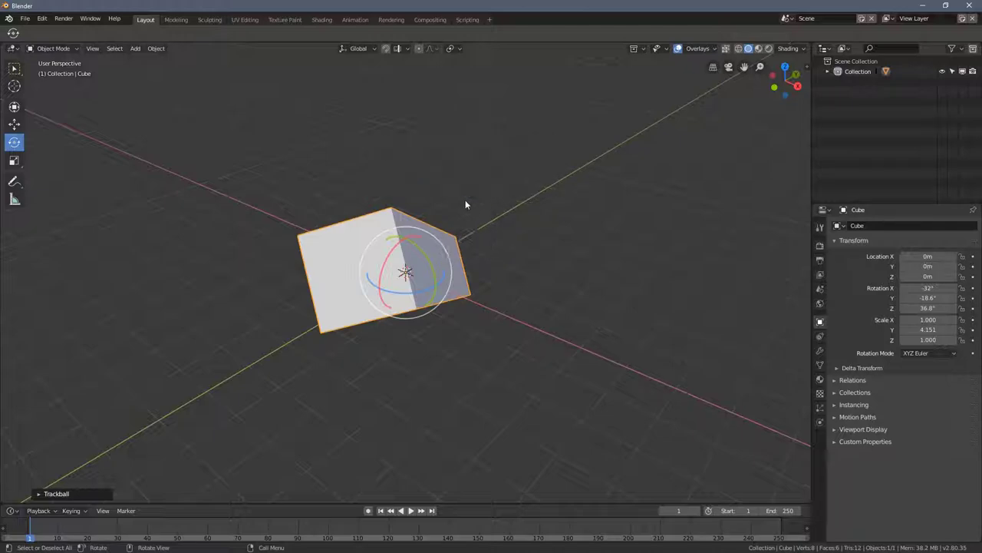
key("period")
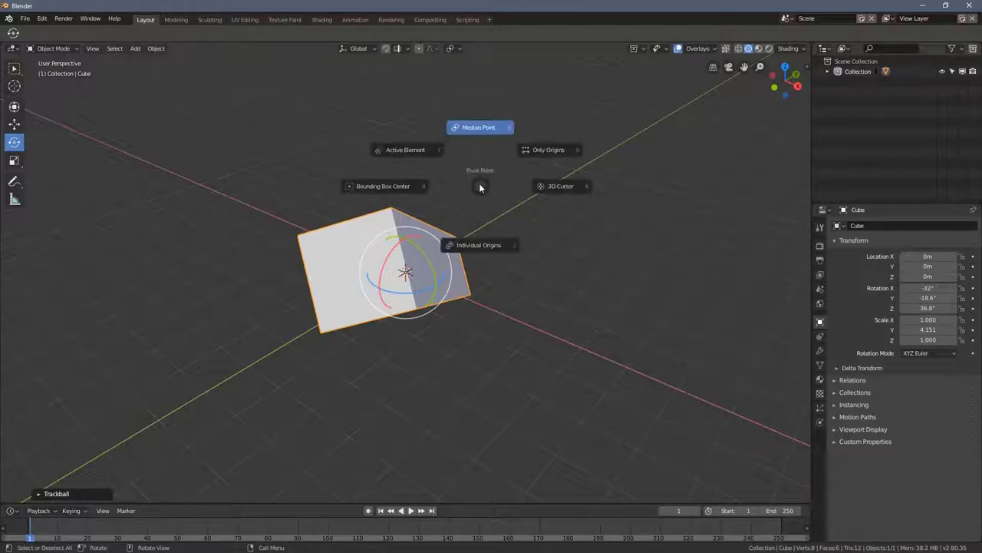
left_click(470, 220)
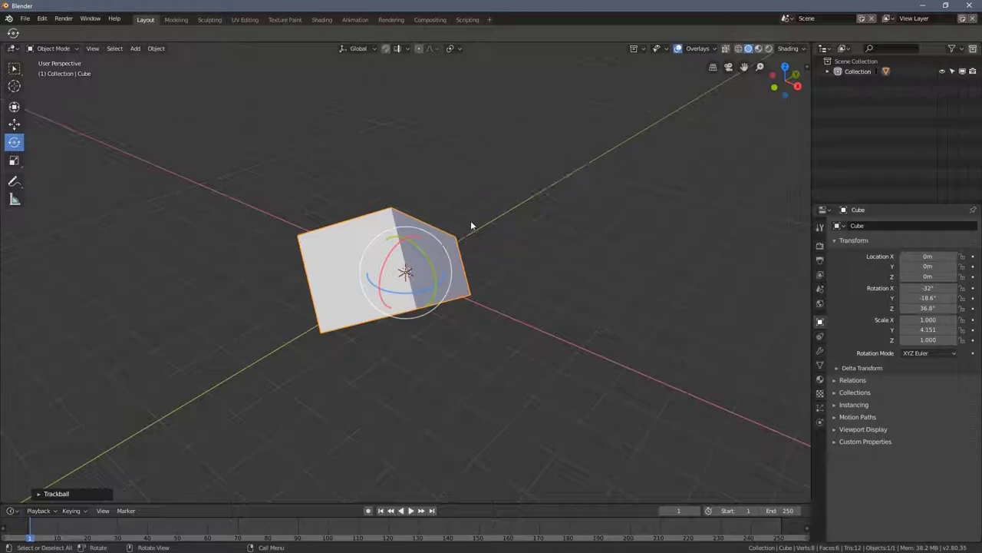
Set the transform orientation to Normal and move the block along its own axes to about 0.432, -0.903, 0.580 m
key("comma")
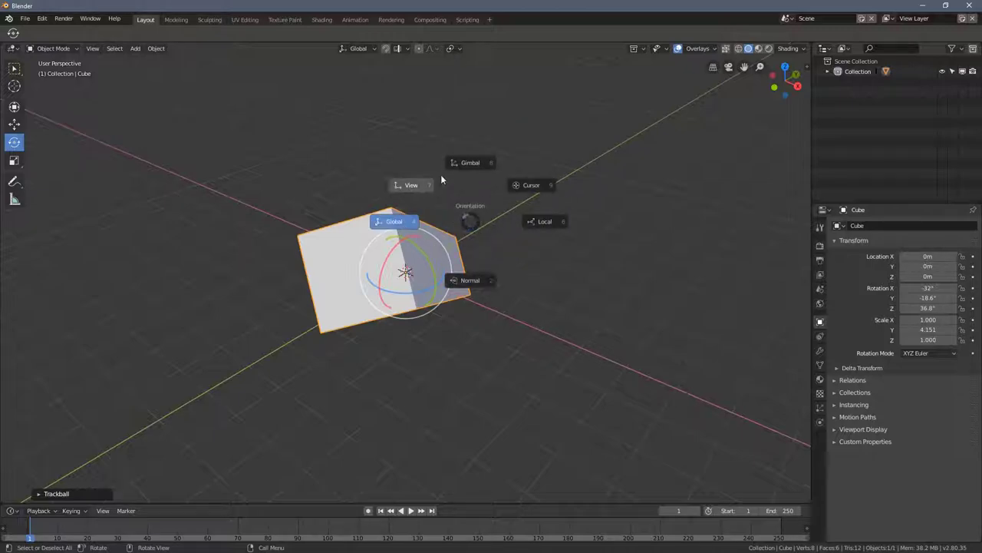
left_click(488, 283)
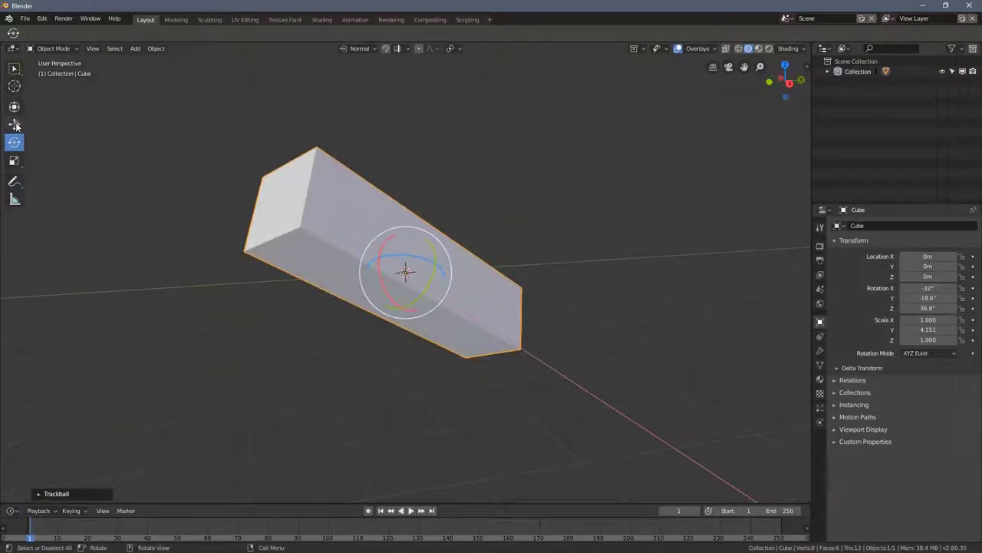
left_click(15, 124)
middle_click_drag(423, 247, 378, 252)
left_click_drag(445, 293, 408, 273)
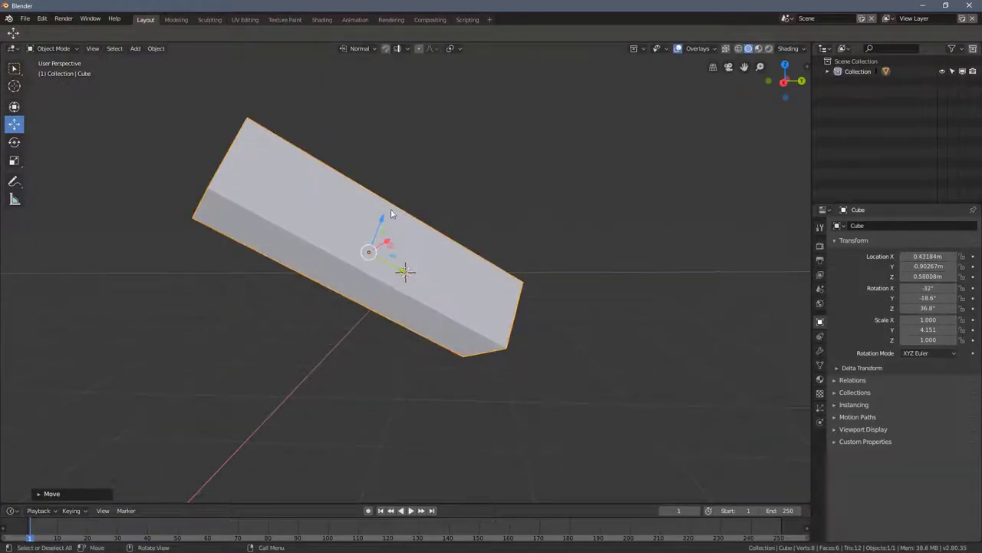
Try the Gimbal transform orientation on the block and view its move axes from another angle
key("comma")
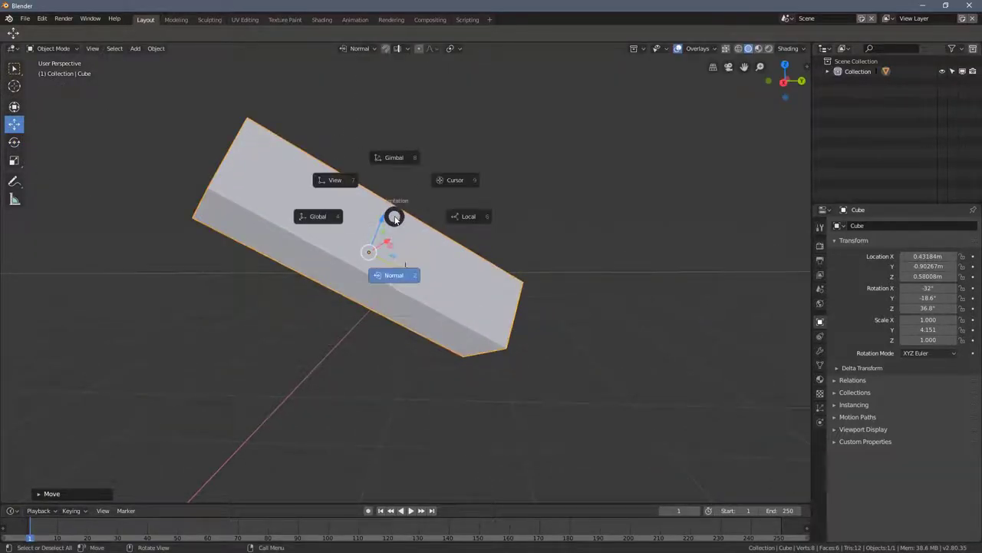
left_click(386, 171)
middle_click_drag(421, 177, 287, 219)
Set the transform orientation to Global and move the block along the world axes to about -1.967, 1.094, 0.143 m
key("comma")
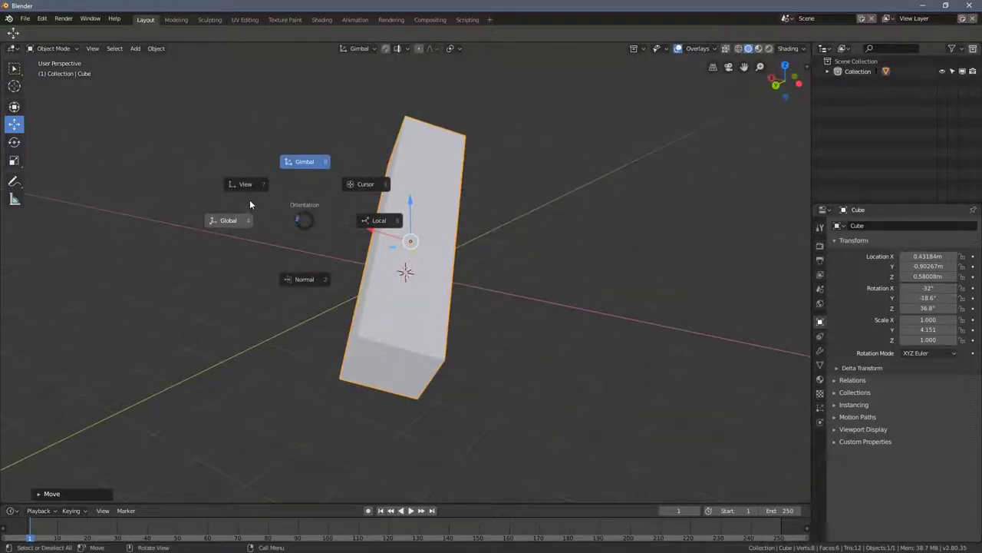
left_click(238, 218)
middle_click_drag(237, 217, 487, 240)
left_click_drag(393, 252, 443, 278)
middle_click_drag(471, 287, 420, 287)
left_click_drag(383, 229, 388, 249)
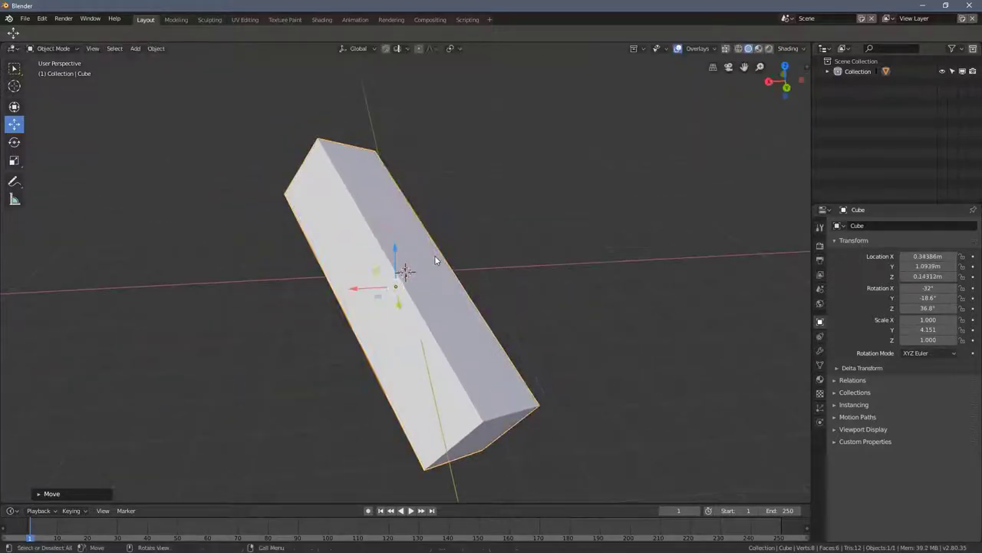
left_click_drag(358, 287, 449, 282)
Switch the transform orientation back to Normal and move the tilted block along its own axes
key("comma")
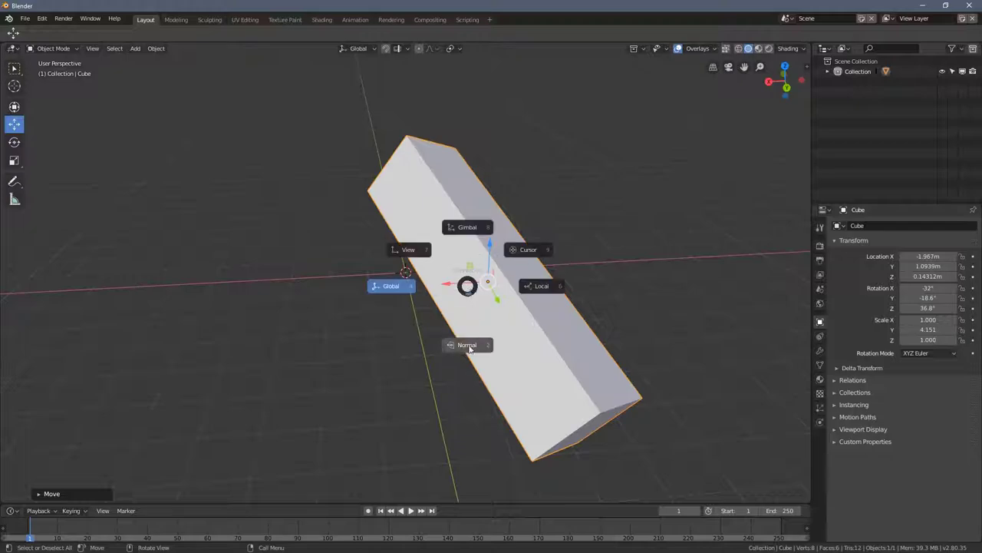
left_click(469, 347)
middle_click_drag(511, 321, 499, 239)
left_click_drag(479, 238, 508, 198)
middle_click_drag(542, 252, 537, 292)
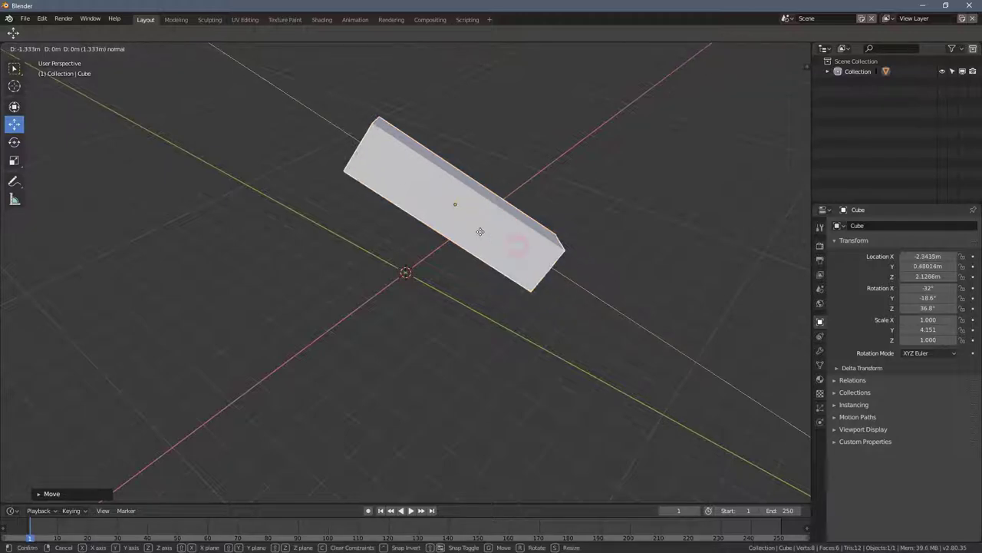